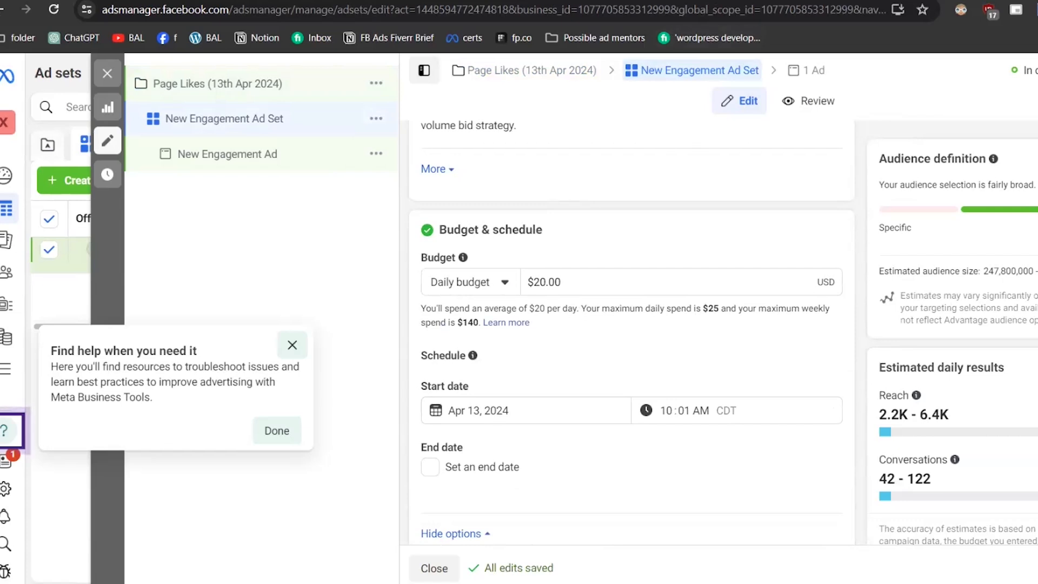
# Switch to a new MindMup map and build a node chain: root Camapign, child Ad Set, and its child Ad.
pyautogui.hotkey('ctrl', 't')
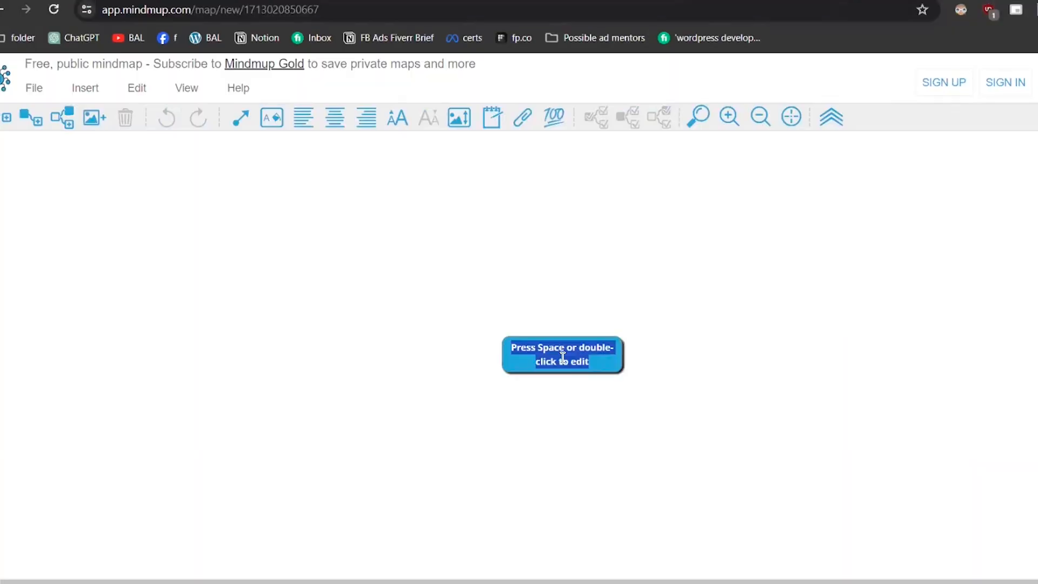
pyautogui.write('Camapign')
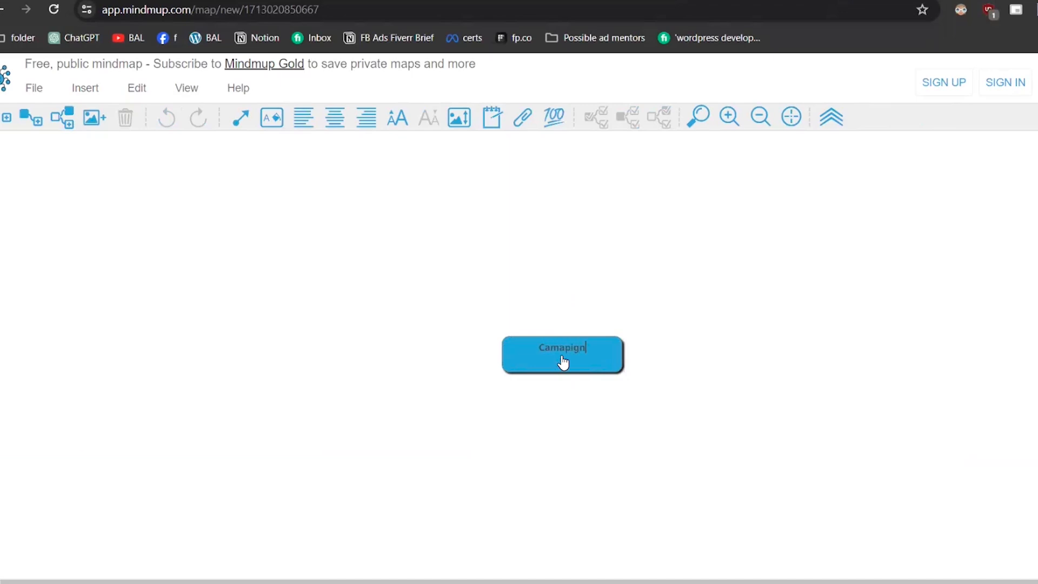
pyautogui.click(41, 119)
pyautogui.write('Ad Set')
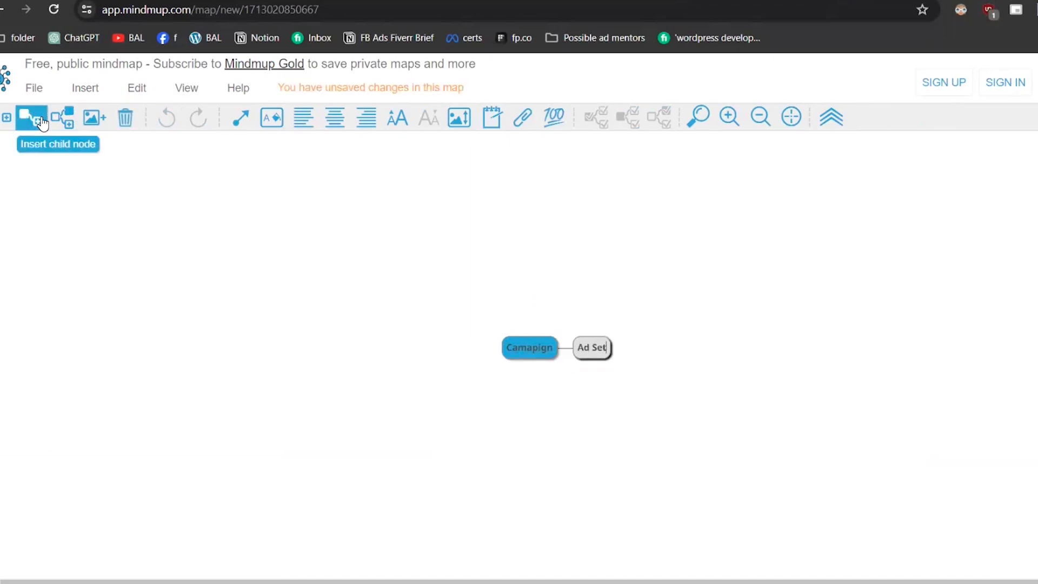
pyautogui.click(42, 120)
pyautogui.write('Ad')
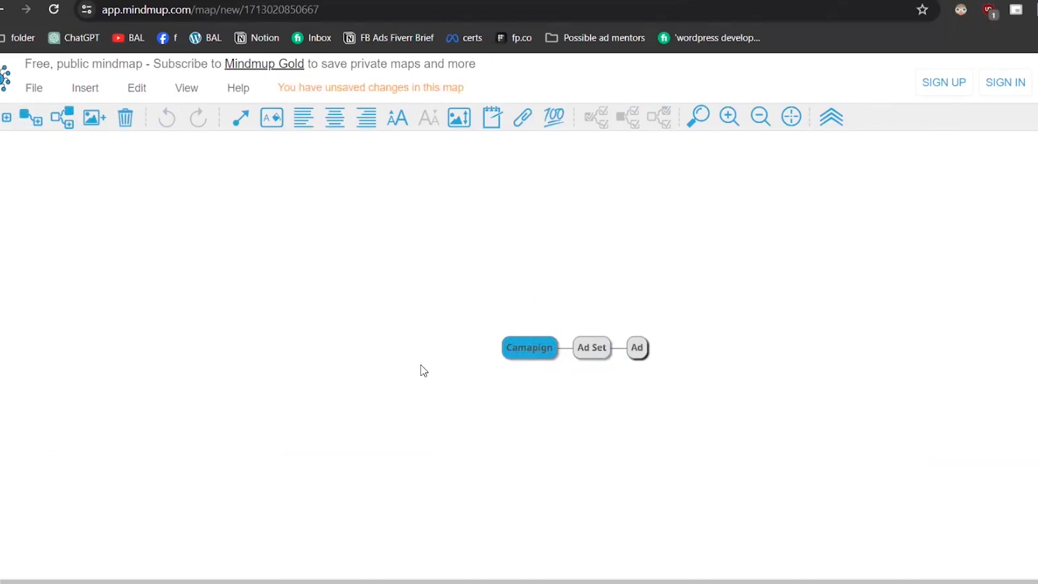
# Rename the Ad Set node as Ad Set ($10).
pyautogui.click(597, 348)
pyautogui.write('($1)')
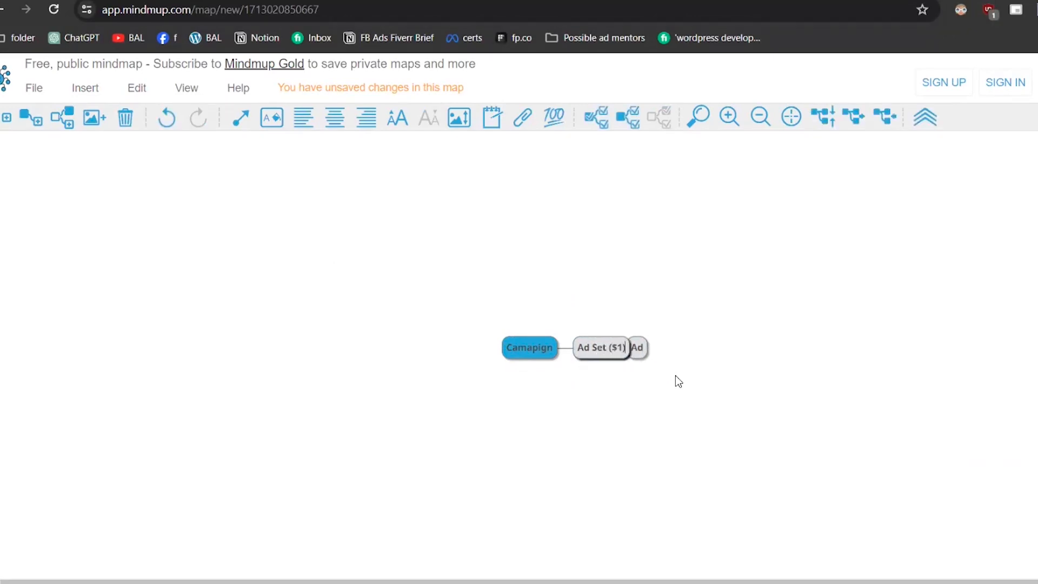
pyautogui.write('0')
pyautogui.press('Return')
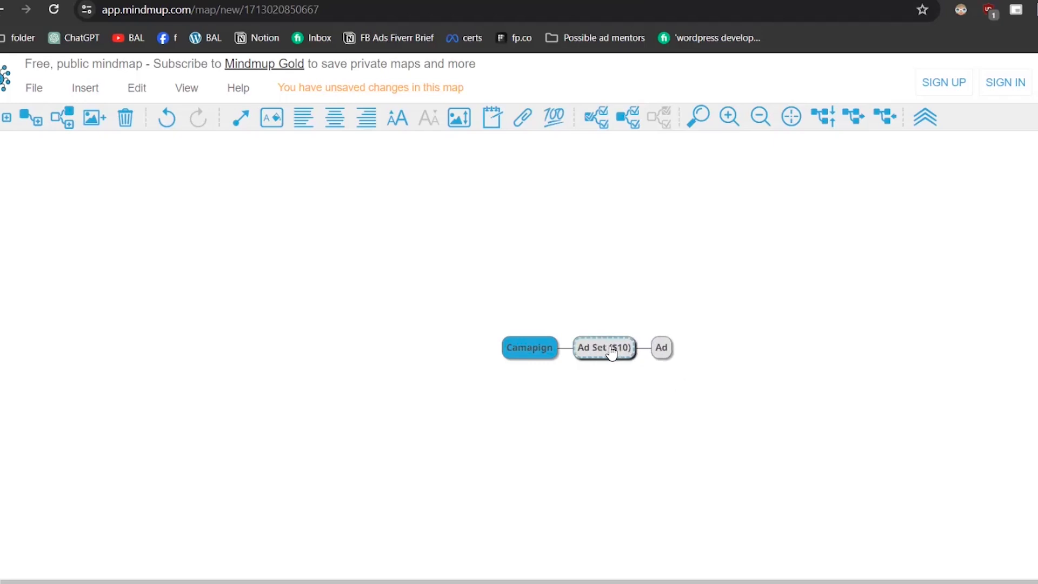
# Add a second Ad Set ($10) node beside the first one and give it a child node named Ad.
pyautogui.click(58, 126)
pyautogui.write('Ad Set ($10)')
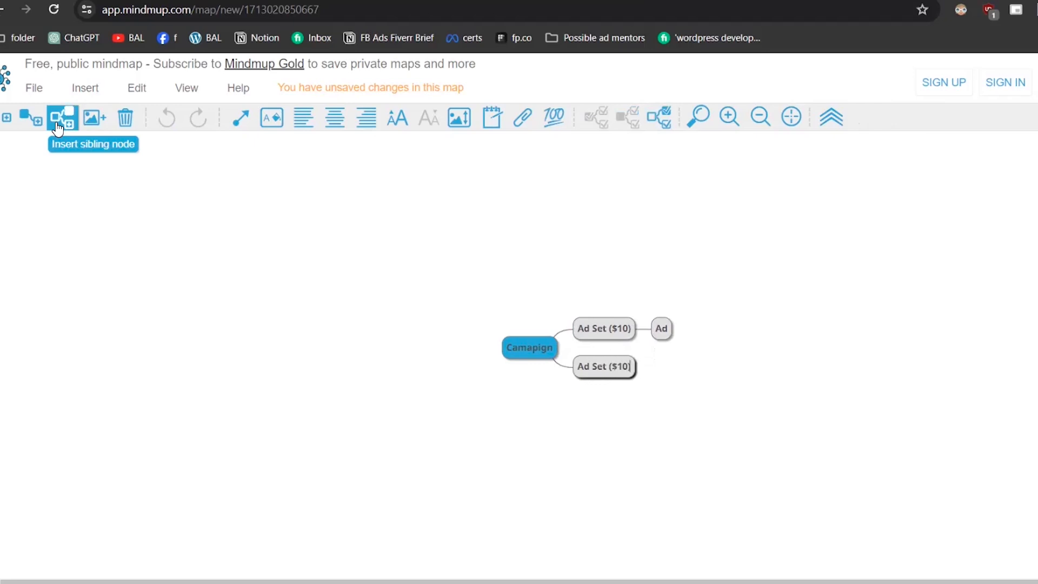
pyautogui.click(33, 125)
pyautogui.write('Ad')
# Add a third Ad Set ($10) node under Camapign with a child node named Ad.
pyautogui.click(600, 371)
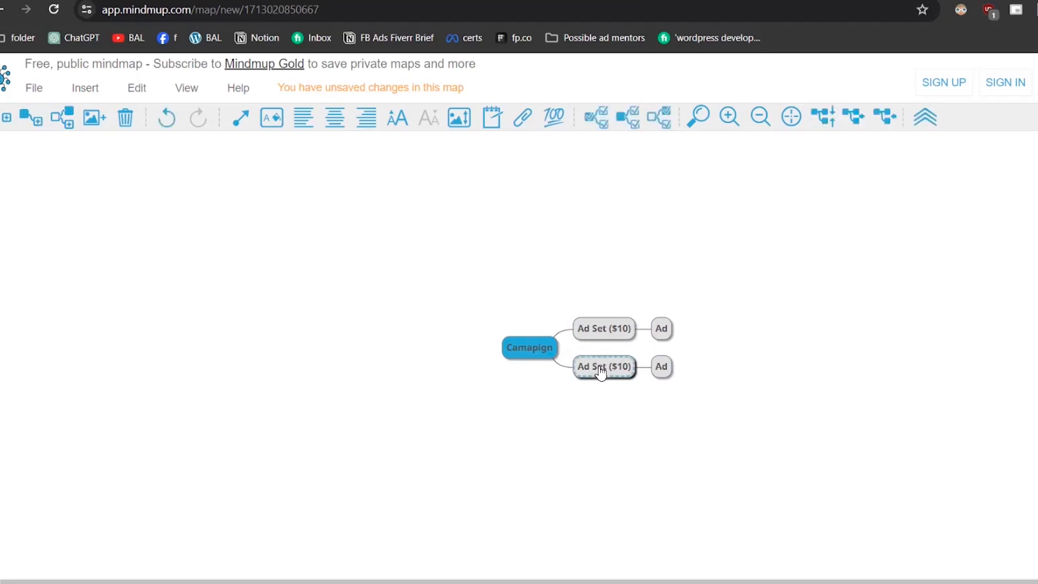
pyautogui.click(64, 118)
pyautogui.write('Ad Set ($10)')
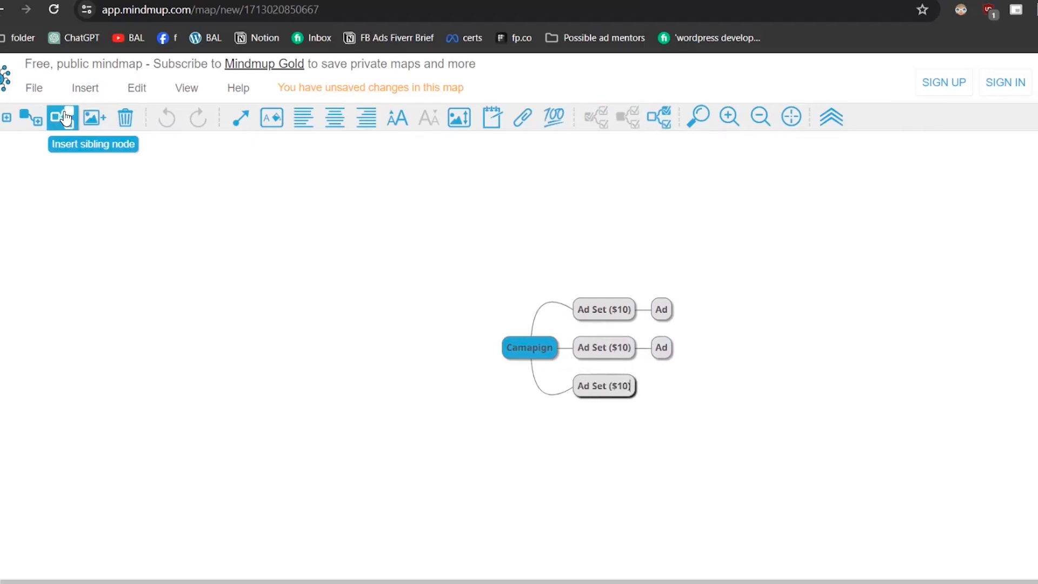
pyautogui.click(32, 117)
pyautogui.write('Ad')
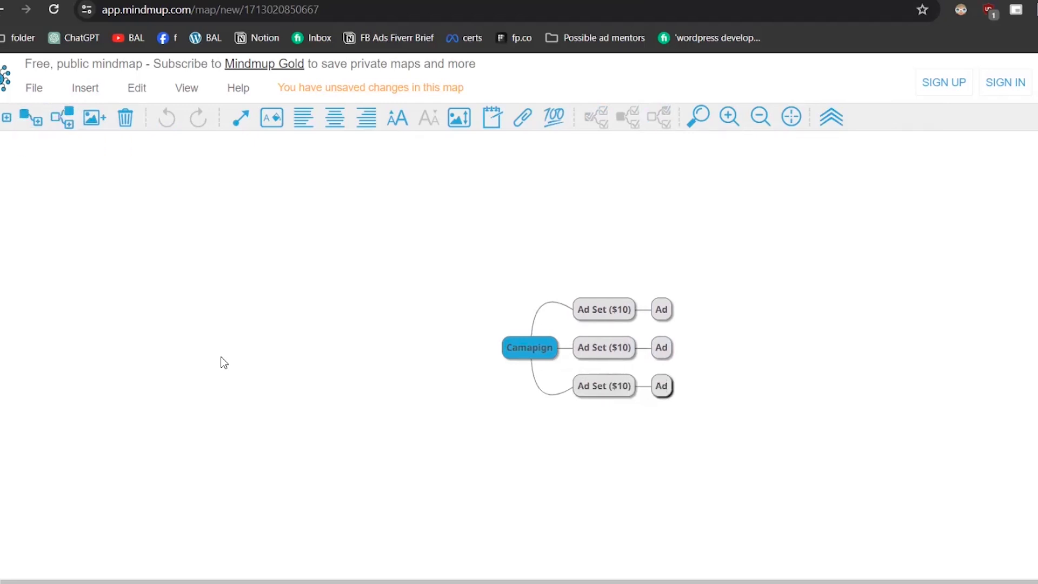
# Move the Camapign tree to the left side of the canvas and add a separate root node Campaign ($10) to its right.
pyautogui.moveTo(527, 356); pyautogui.dragTo(201, 358)
pyautogui.click(6, 117)
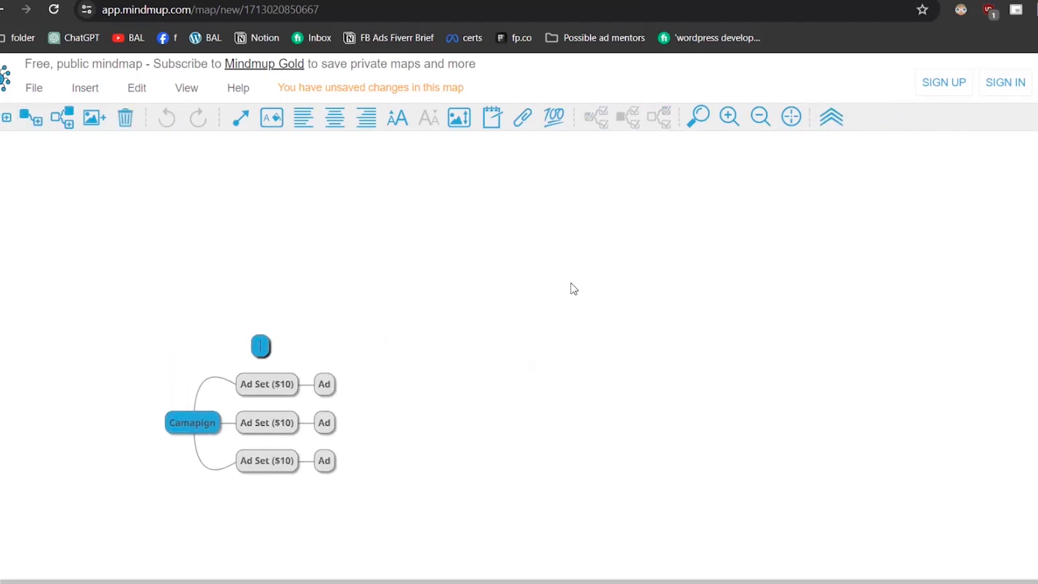
pyautogui.write('Campaign')
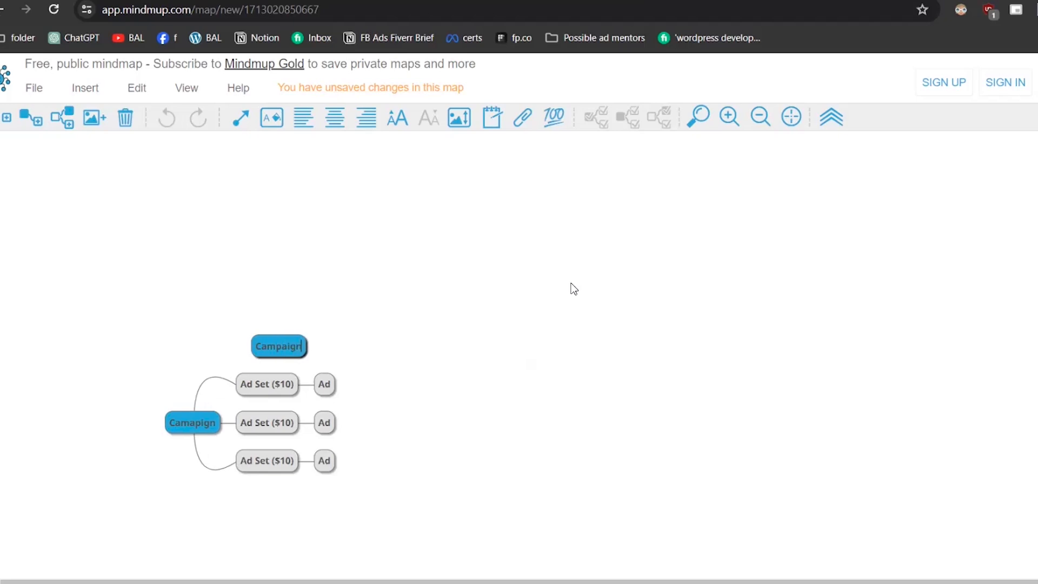
pyautogui.write(' ($10')
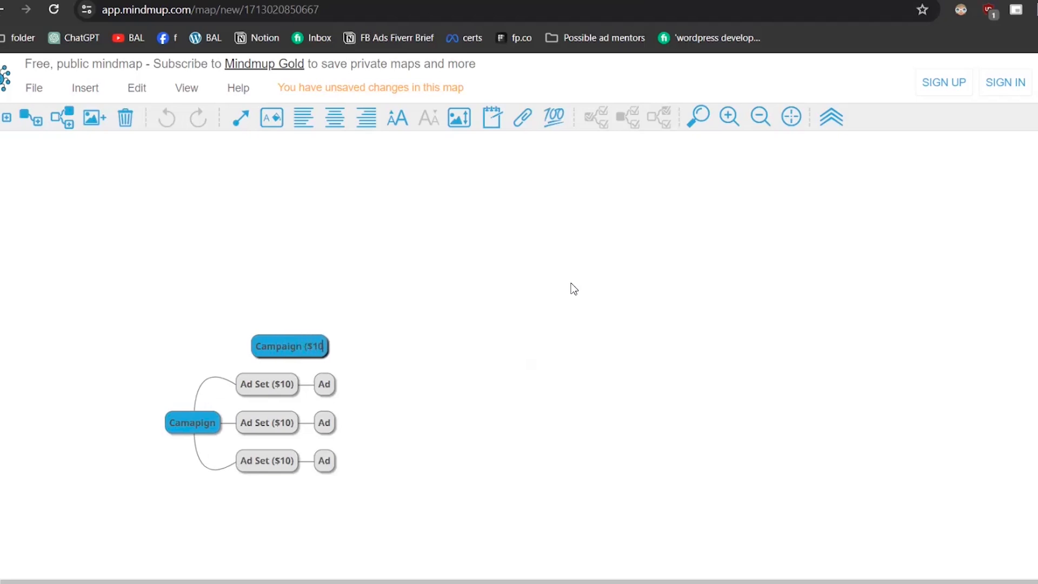
pyautogui.write(')')
pyautogui.moveTo(287, 346); pyautogui.dragTo(432, 341)
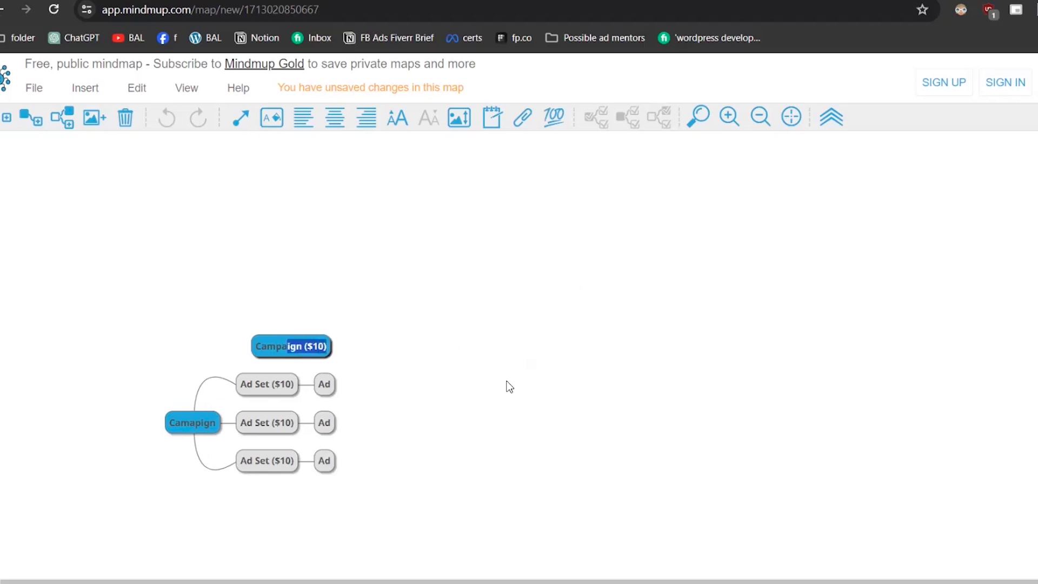
# Give the Campaign ($10) node a child named Ad Set, with its own child named Ad.
pyautogui.click(33, 116)
pyautogui.write('Ad Set')
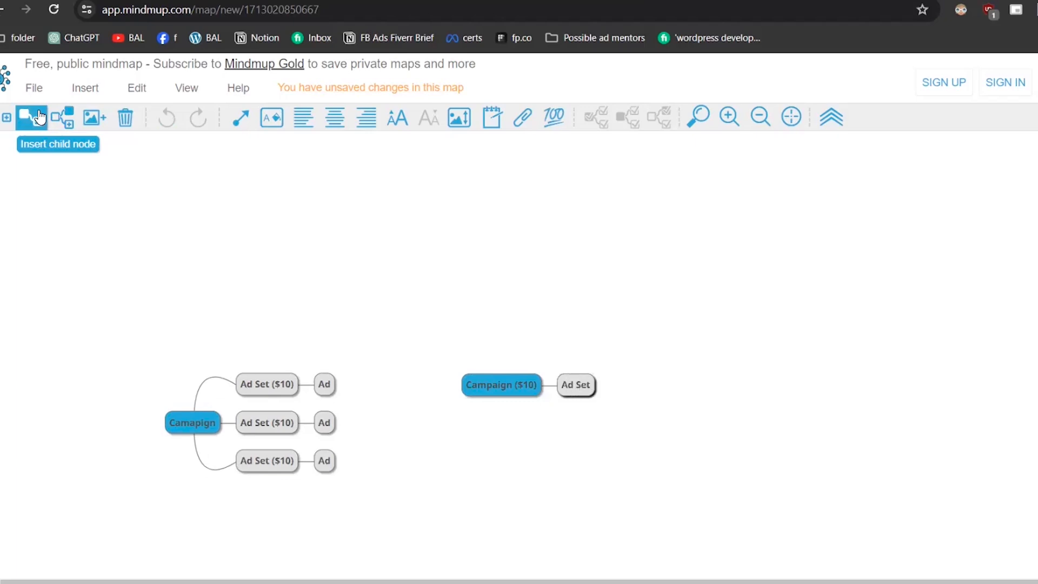
pyautogui.click(39, 115)
pyautogui.write('Ad')
pyautogui.press('Return')
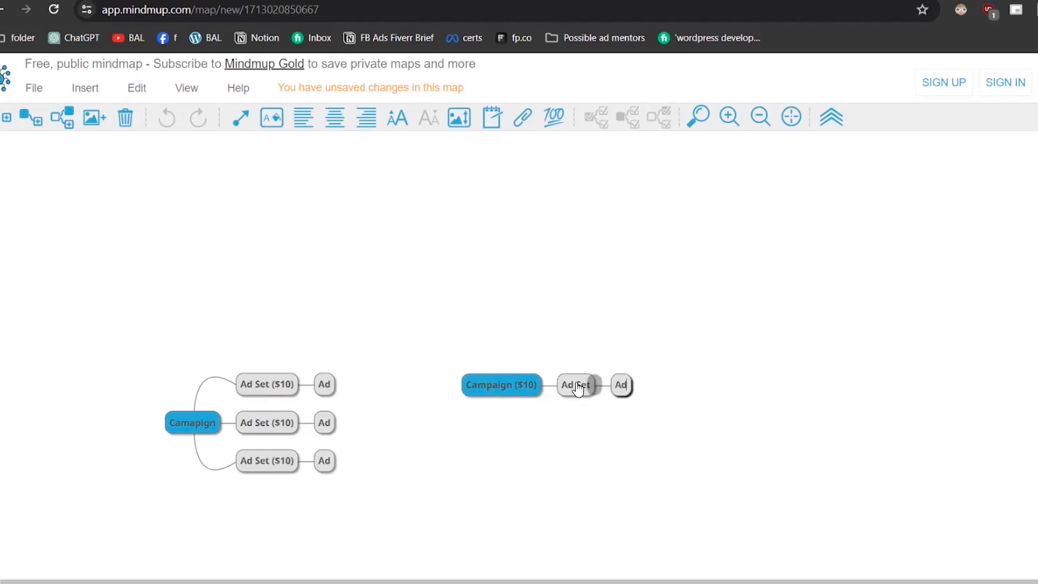
# Add a second Ad Set node under Campaign ($10) with a child node named Ad.
pyautogui.click(60, 122)
pyautogui.write('Ad Set')
pyautogui.press('Return')
pyautogui.click(38, 122)
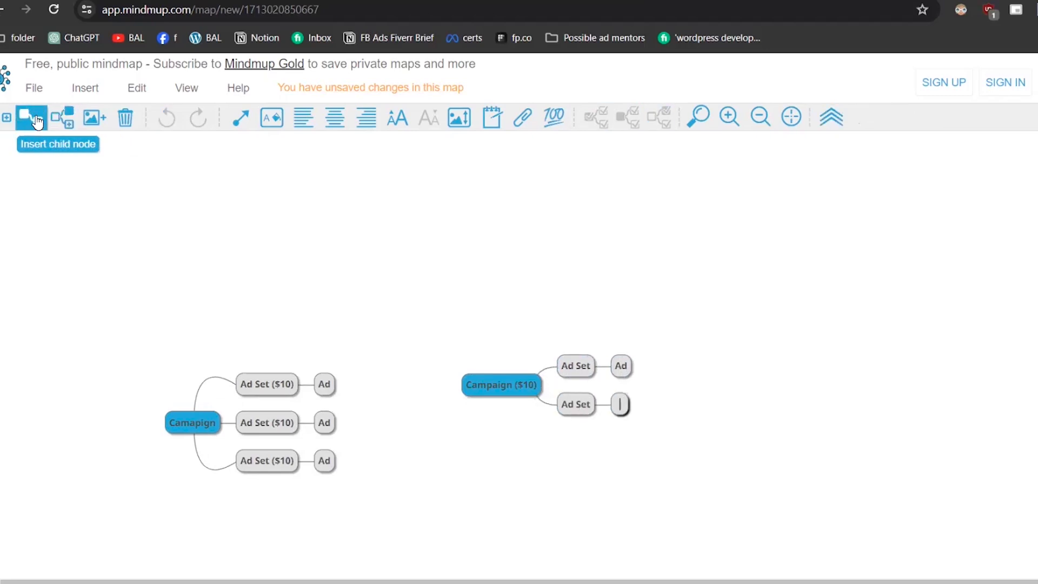
pyautogui.write('Ad')
# Add a third Ad Set node under Campaign ($10) with a child node named Ad.
pyautogui.click(575, 404)
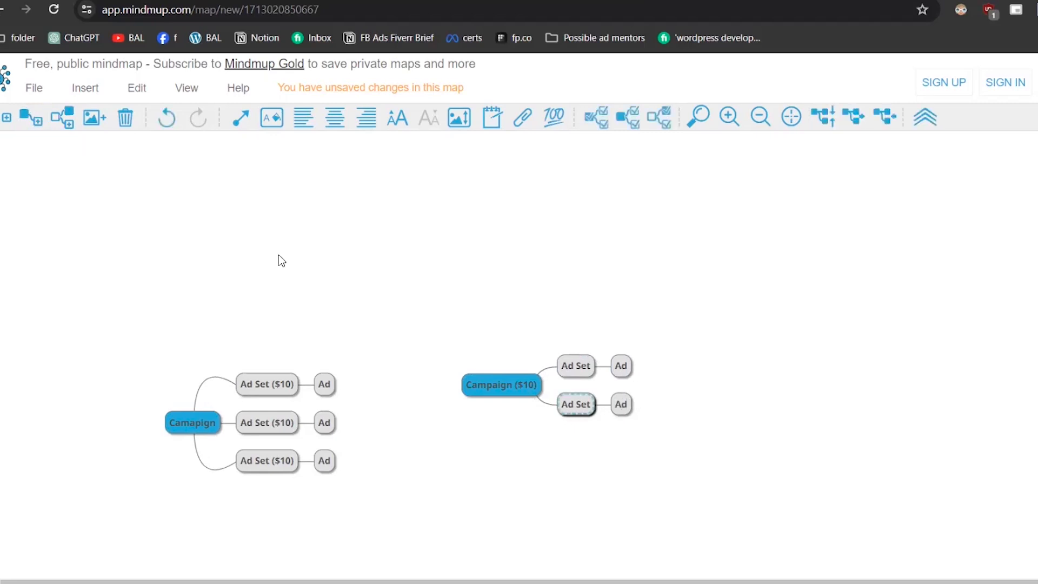
pyautogui.click(68, 128)
pyautogui.write('Ad Set')
pyautogui.click(32, 120)
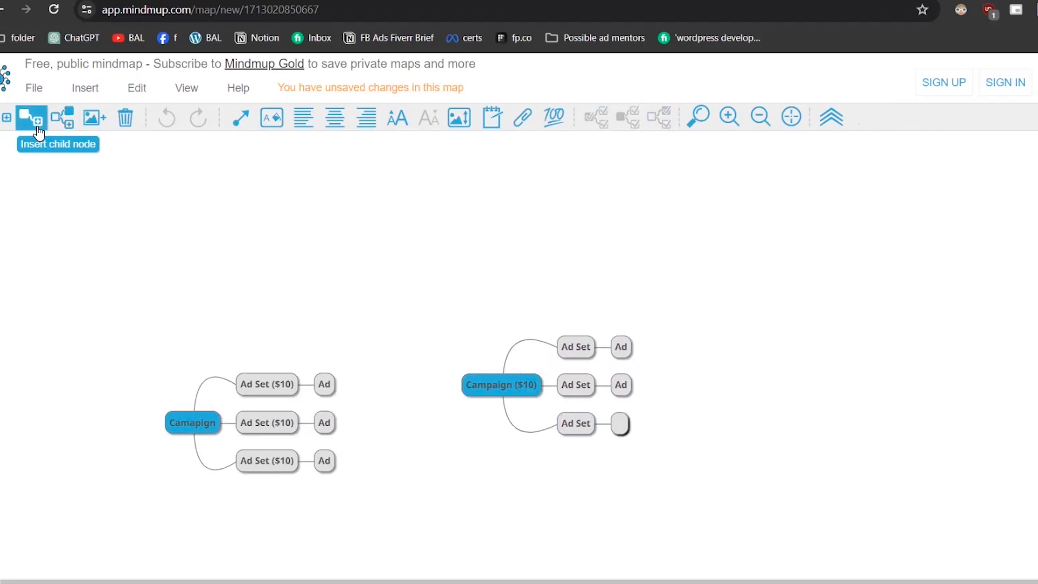
pyautogui.write('Ad')
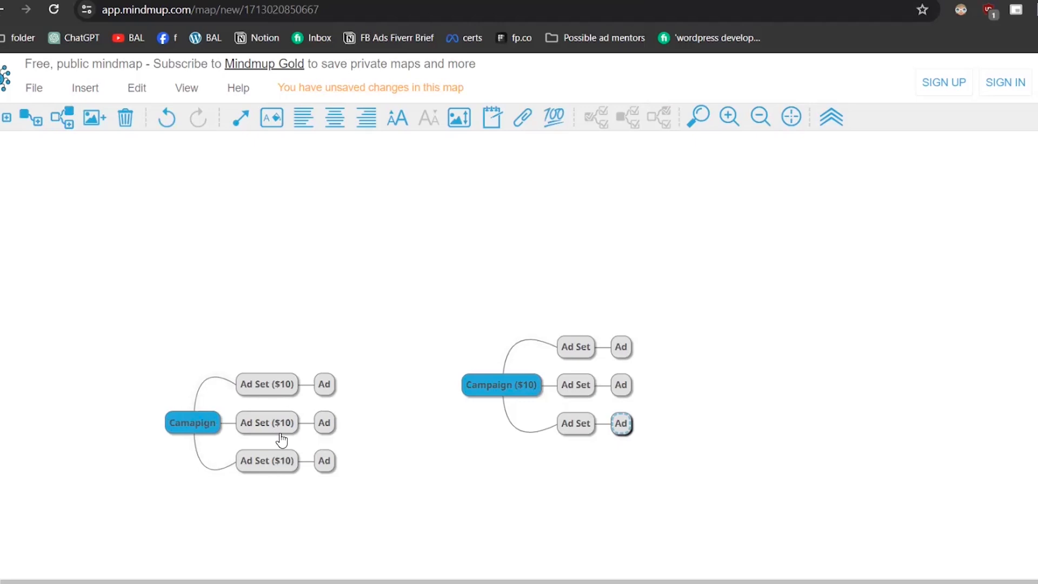
# Move both the Camapign and Campaign ($10) trees higher on the canvas.
pyautogui.moveTo(193, 425); pyautogui.dragTo(179, 333)
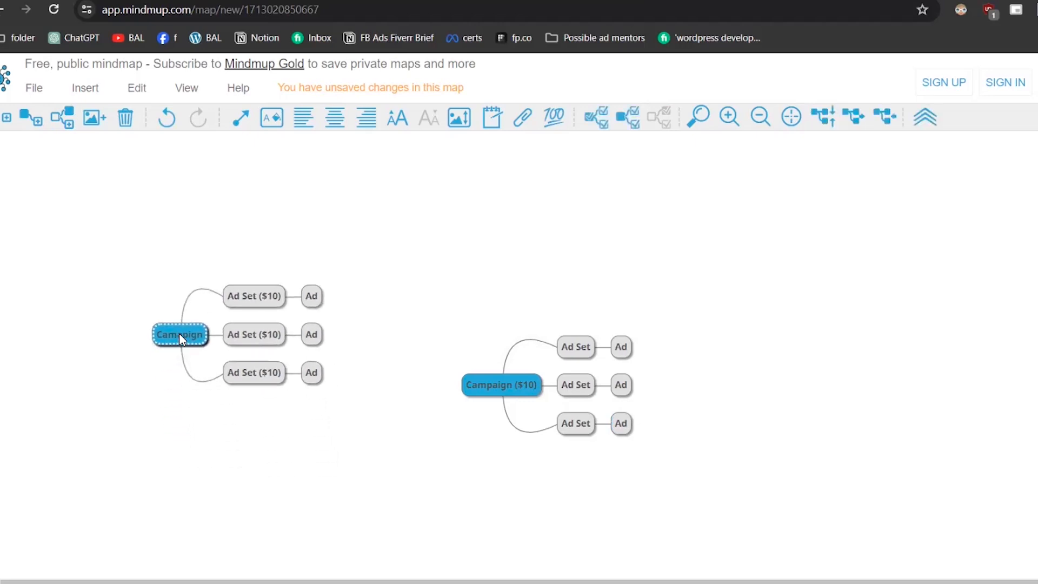
pyautogui.moveTo(515, 387); pyautogui.dragTo(501, 342)
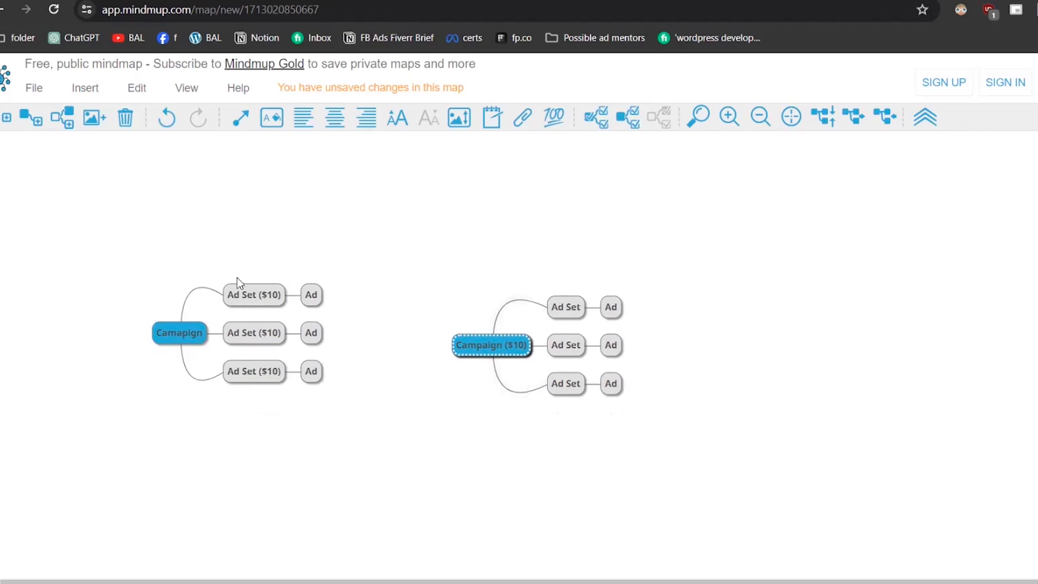
# Compare where the budget sits in the two trees, going through the campaign and ad set nodes of each.
pyautogui.click(186, 335)
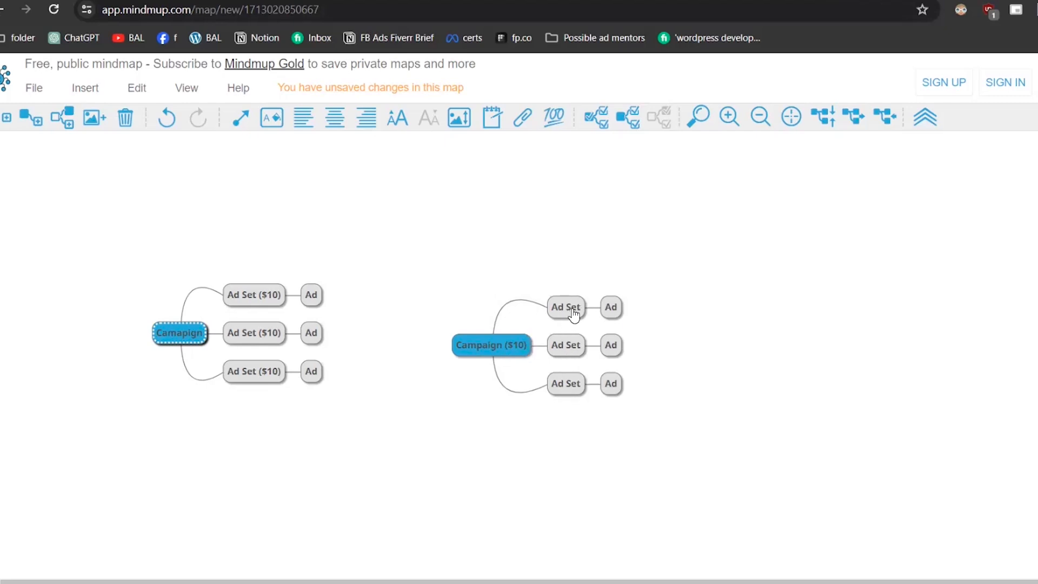
pyautogui.click(245, 303)
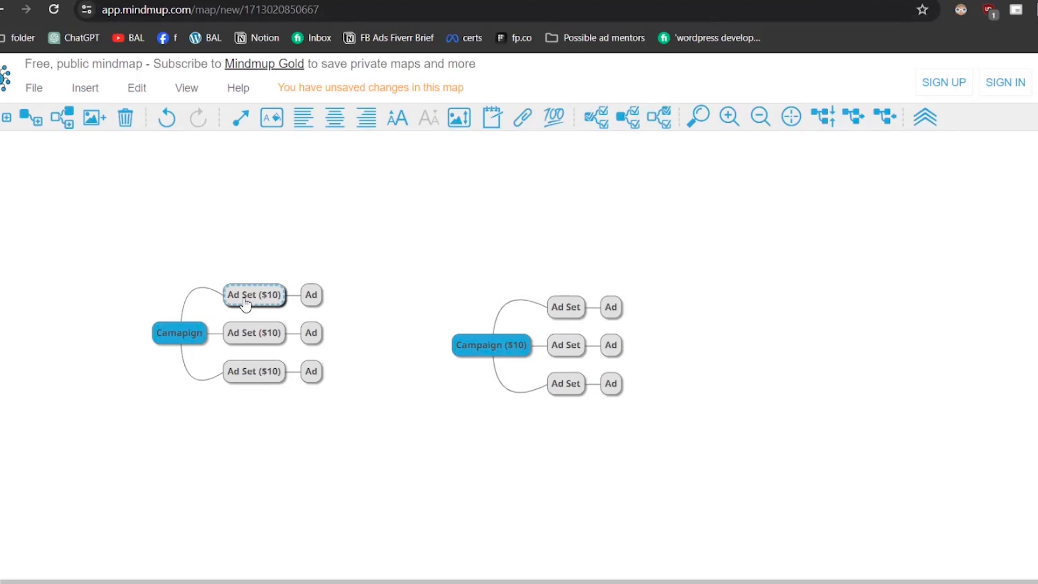
pyautogui.click(255, 338)
pyautogui.click(265, 381)
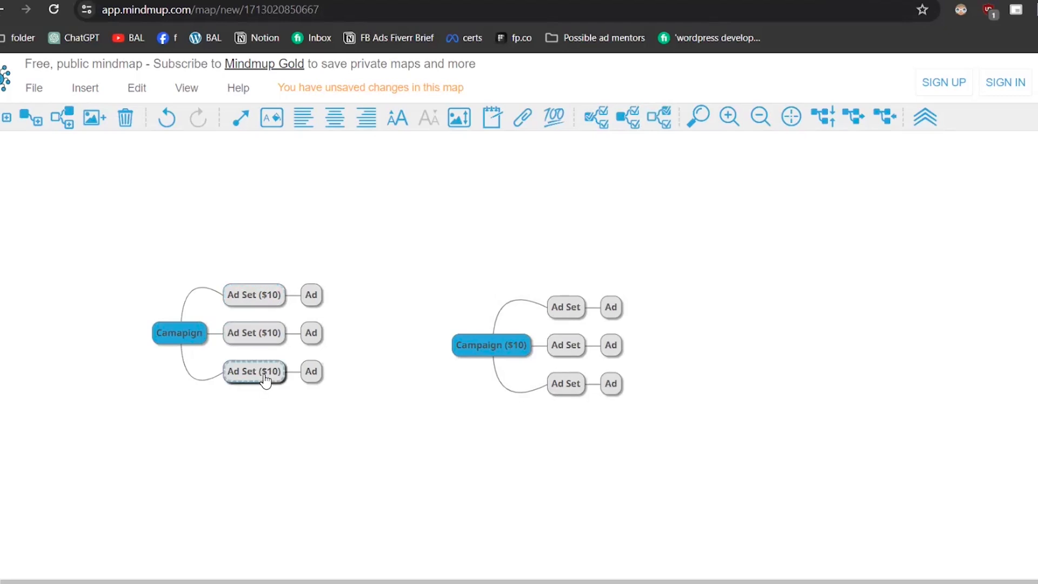
pyautogui.click(505, 350)
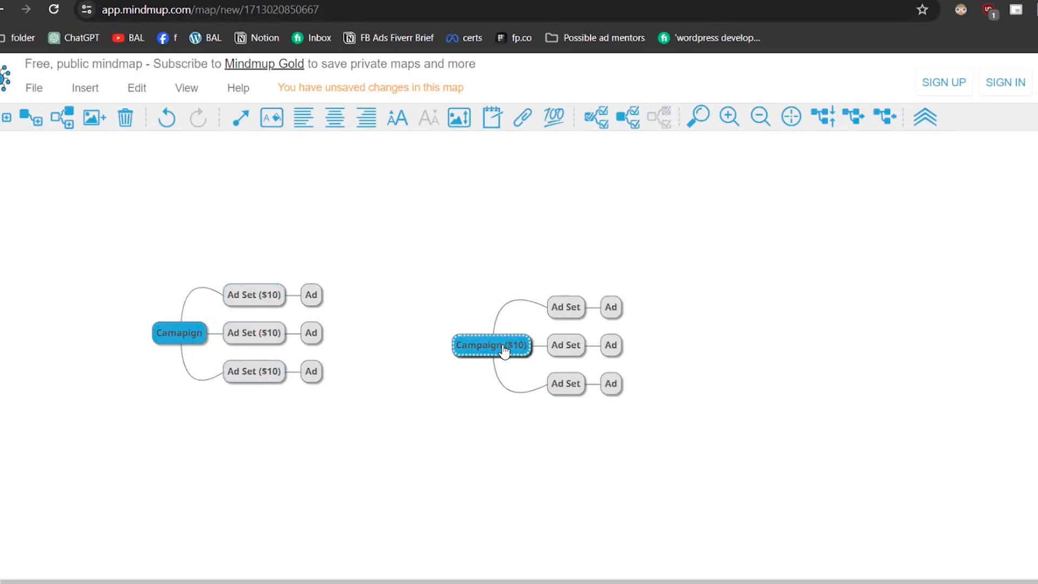
pyautogui.click(559, 315)
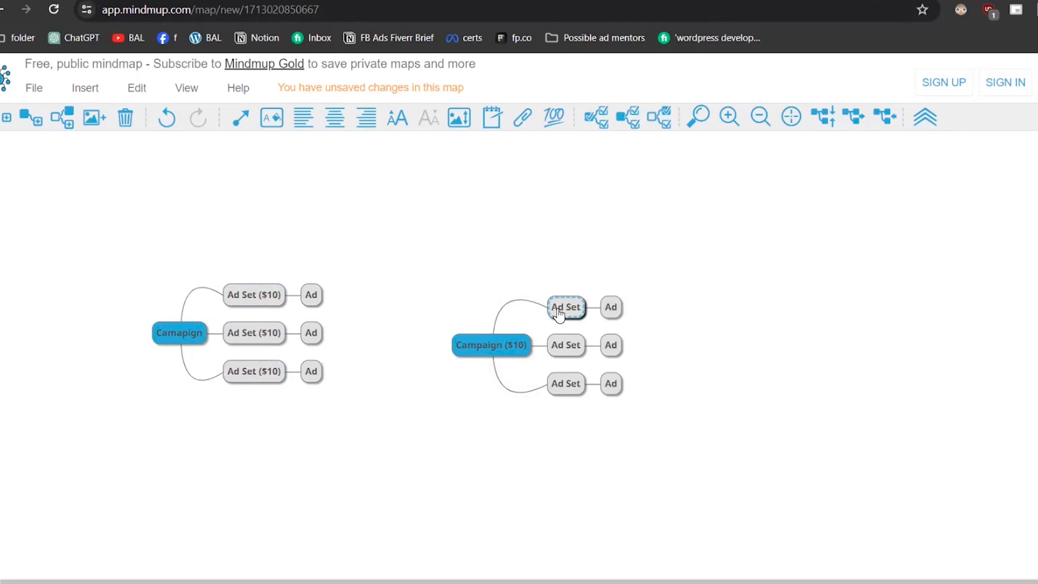
pyautogui.click(565, 346)
pyautogui.click(566, 386)
pyautogui.click(492, 349)
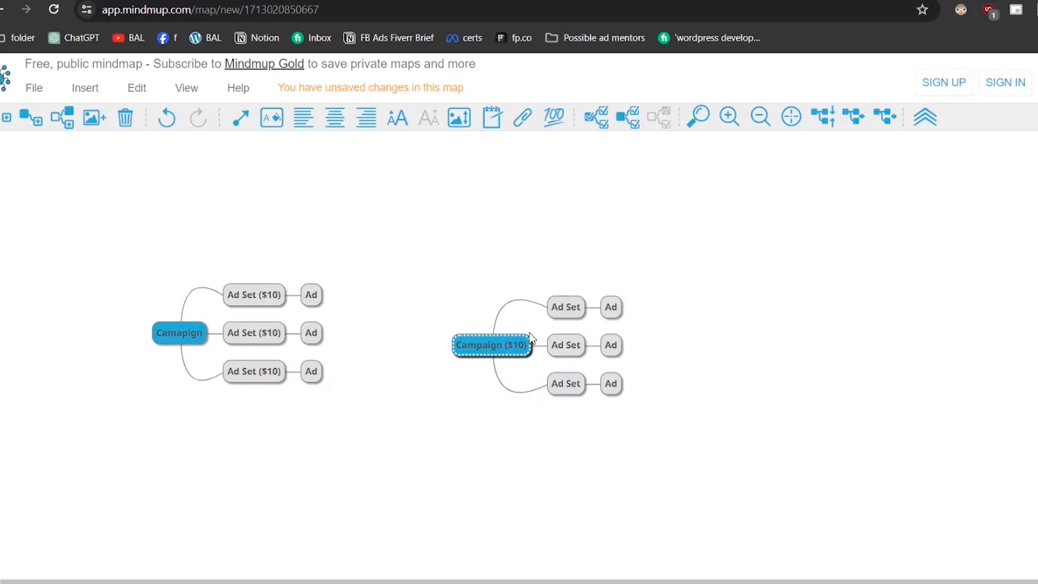
pyautogui.click(178, 341)
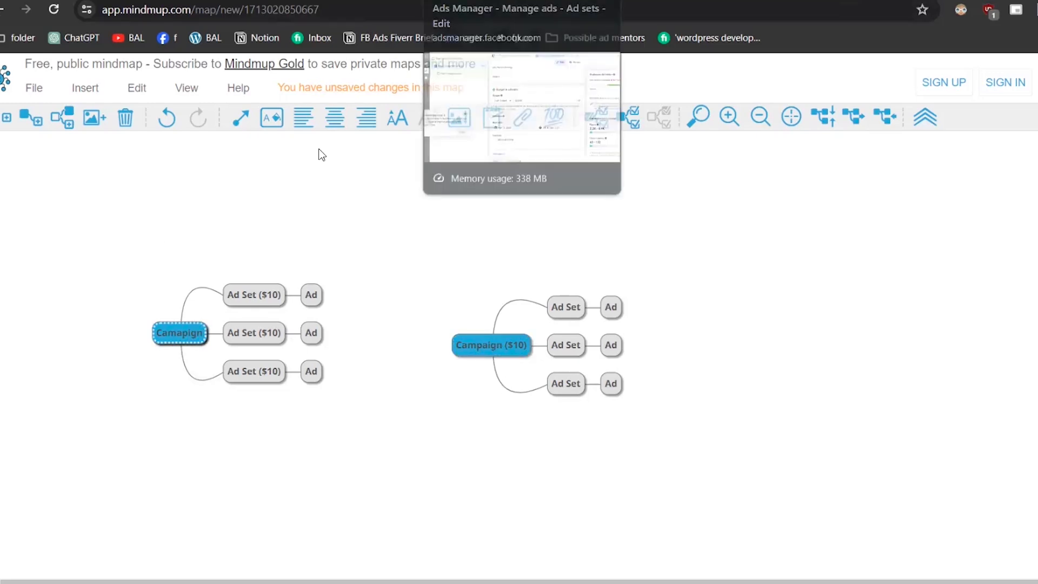
# Switch to Ads Manager to check the ad set's Budget & schedule section, and return to the MindMup map.
pyautogui.click(476, 0)
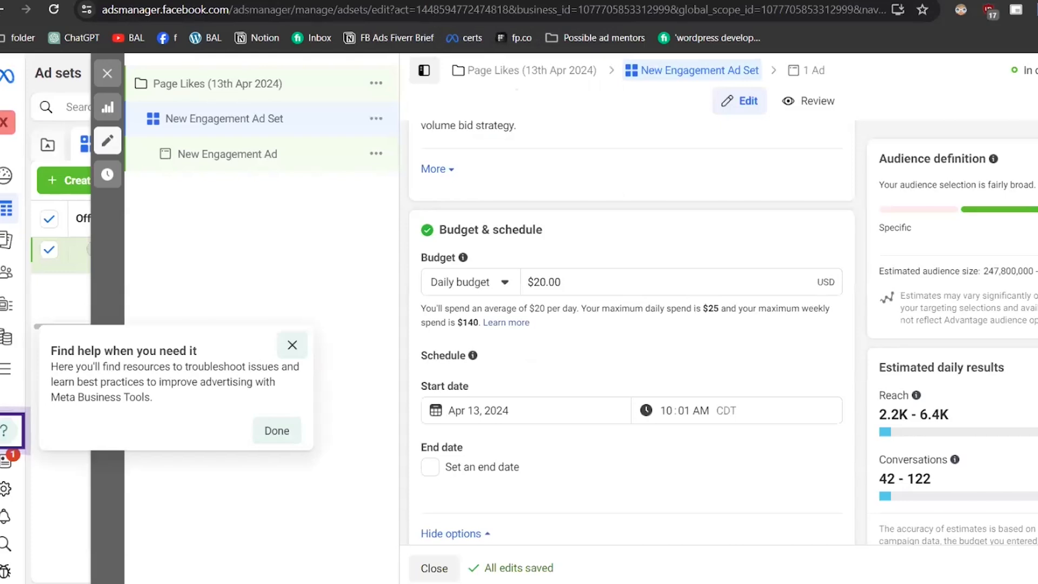
pyautogui.click(622, 1)
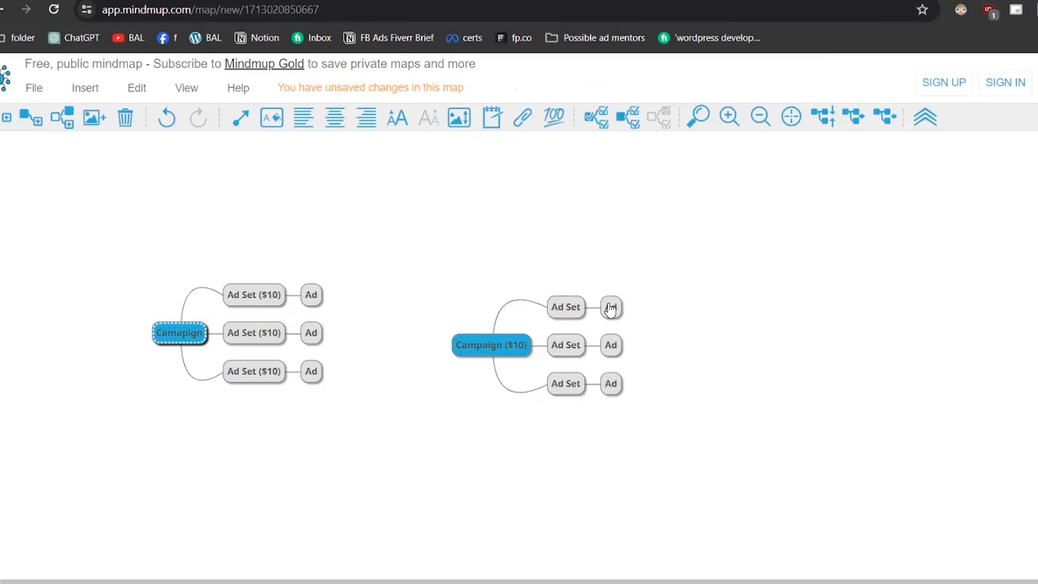
# Add a second Ad node under the uppermost Ad Set of the Campaign ($10) tree.
pyautogui.click(602, 352)
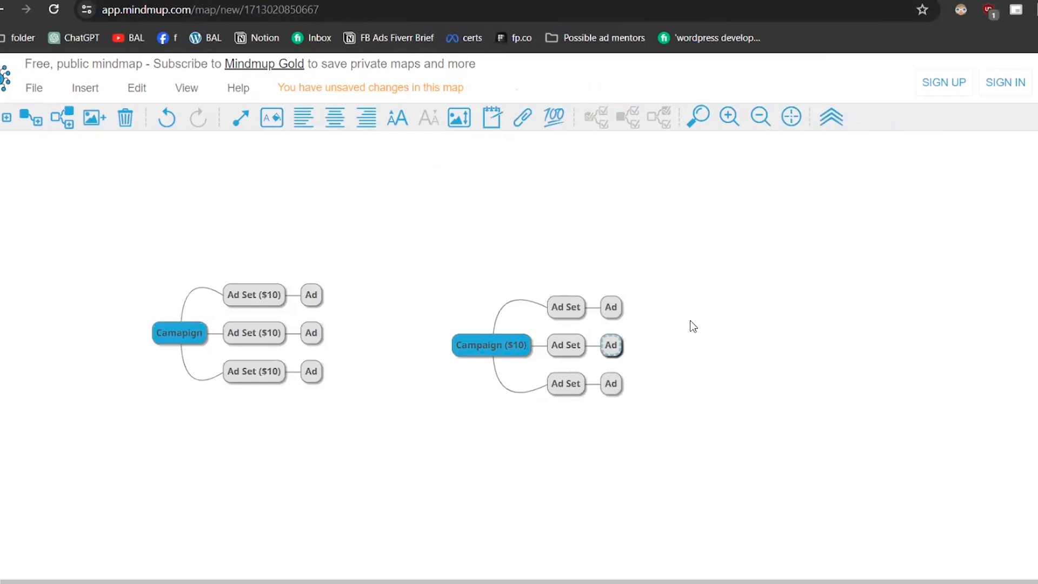
pyautogui.click(612, 312)
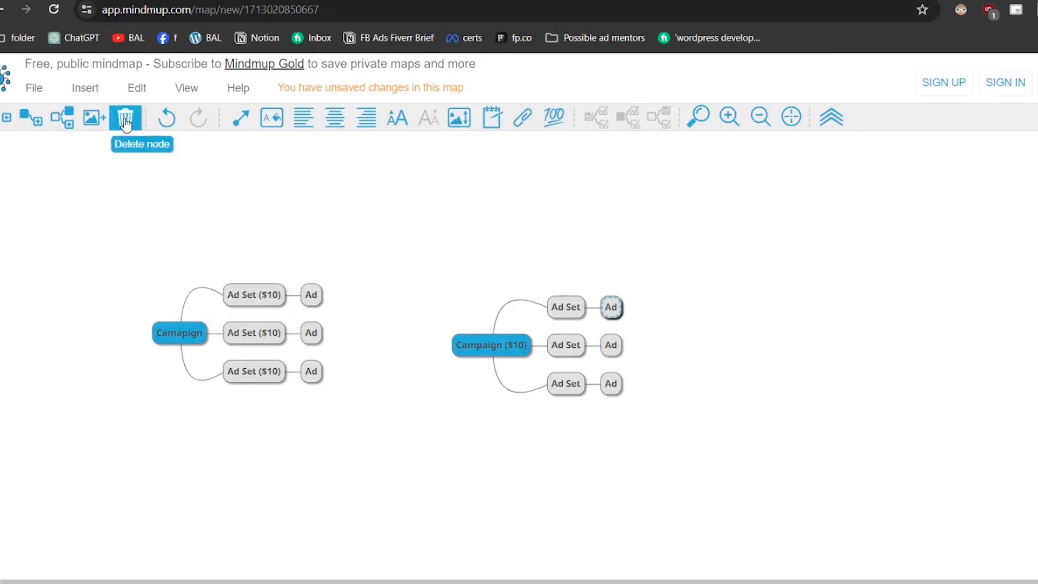
pyautogui.click(62, 120)
pyautogui.write('Ad')
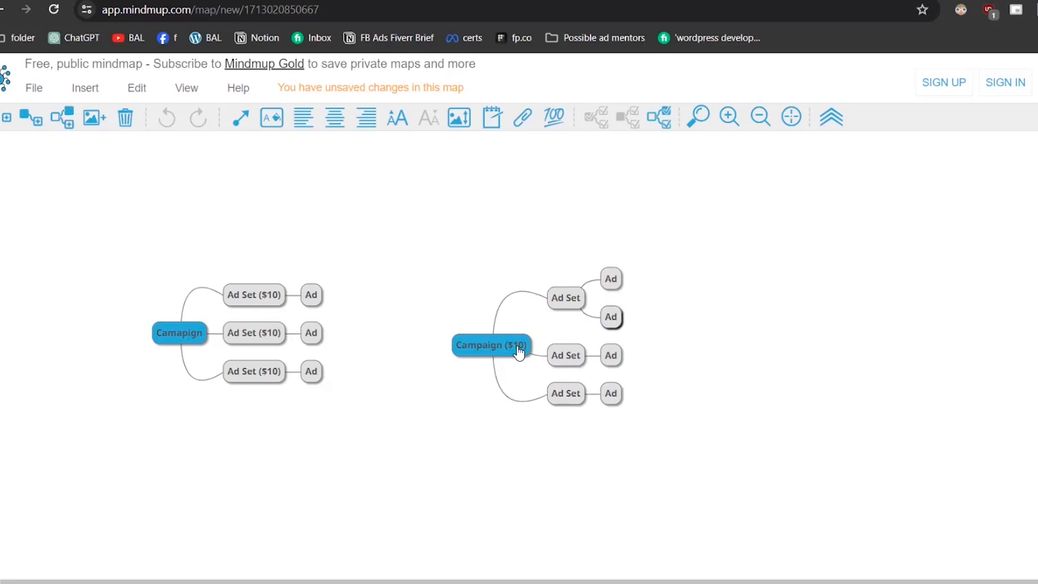
pyautogui.press('Return')
# Add a second Ad node under both the middle and the lowermost Ad Set of the Campaign ($10) tree.
pyautogui.click(607, 361)
pyautogui.click(72, 123)
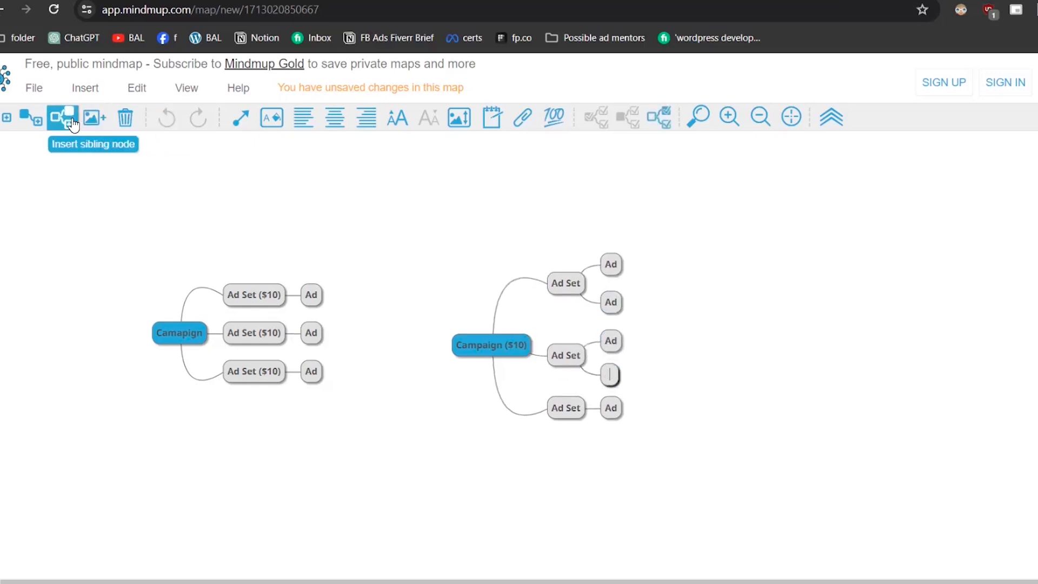
pyautogui.write('Ad')
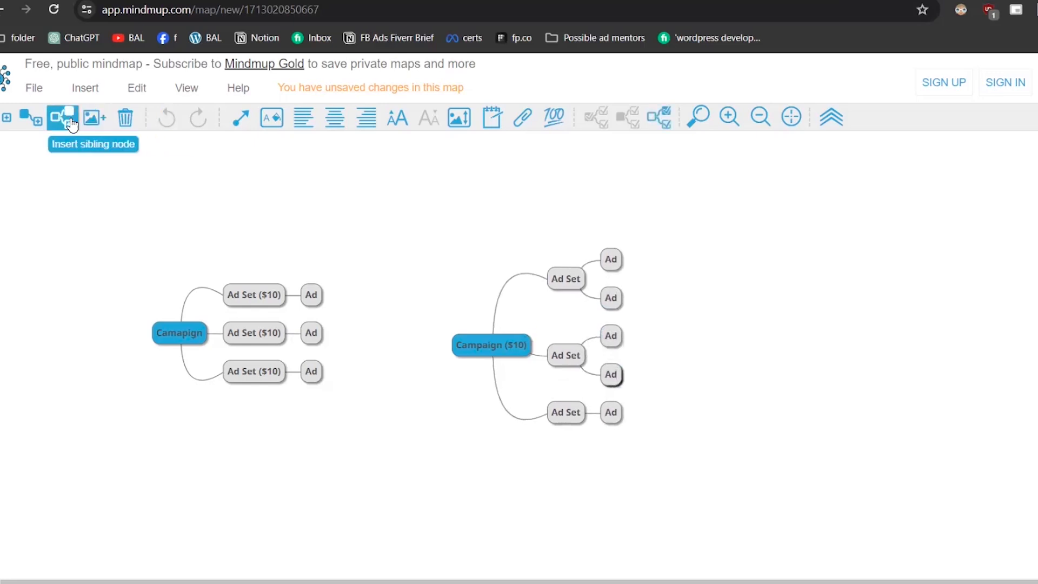
pyautogui.click(611, 412)
pyautogui.click(63, 120)
pyautogui.write('Ad')
pyautogui.press('Return')
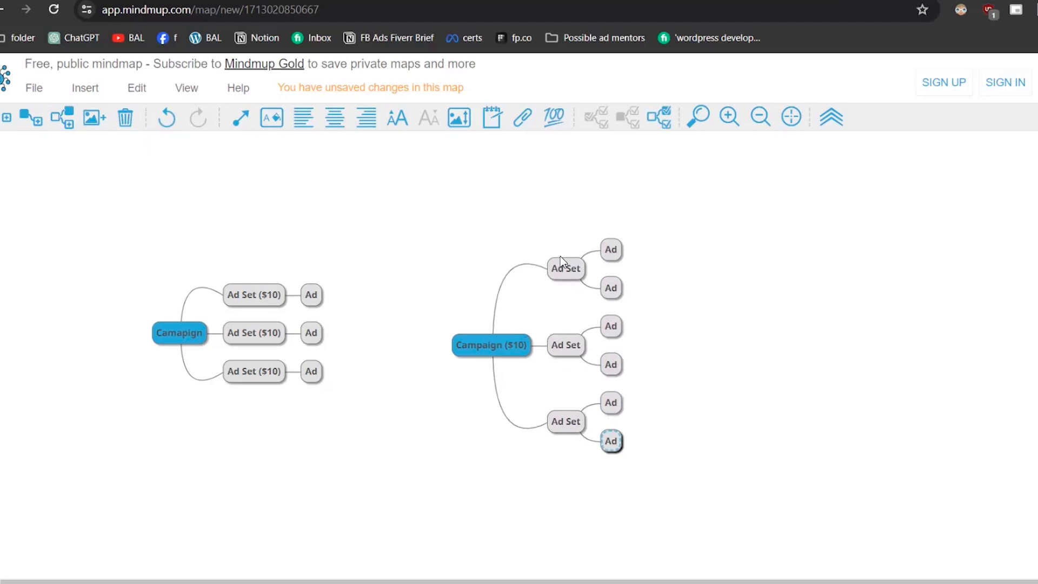
pyautogui.click(611, 258)
pyautogui.click(611, 367)
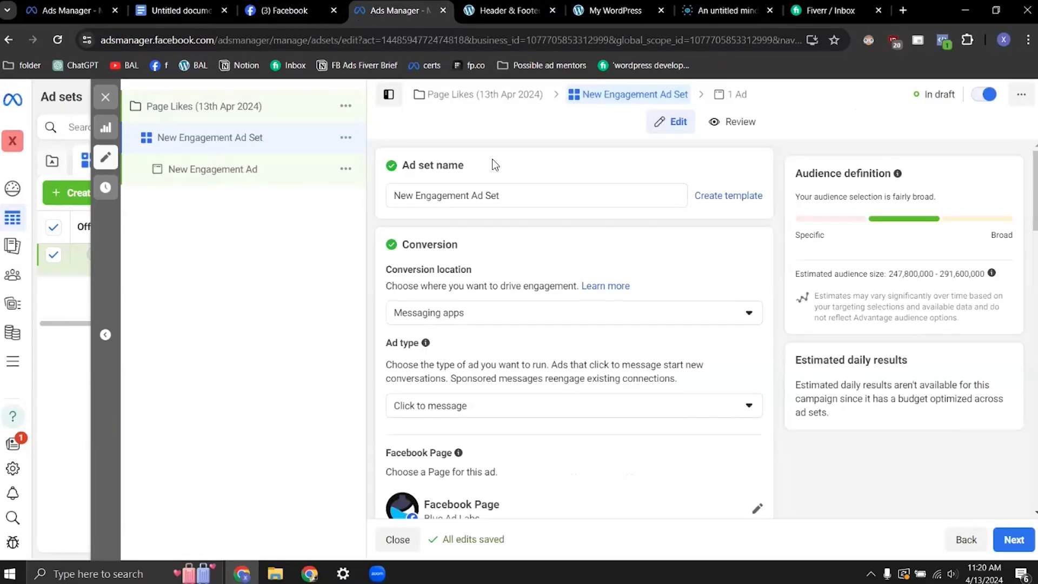
# Switch to Ads Manager and rename the ad set as US - 18-65+ - Online Advertising.
pyautogui.moveTo(506, 196); pyautogui.dragTo(387, 221)
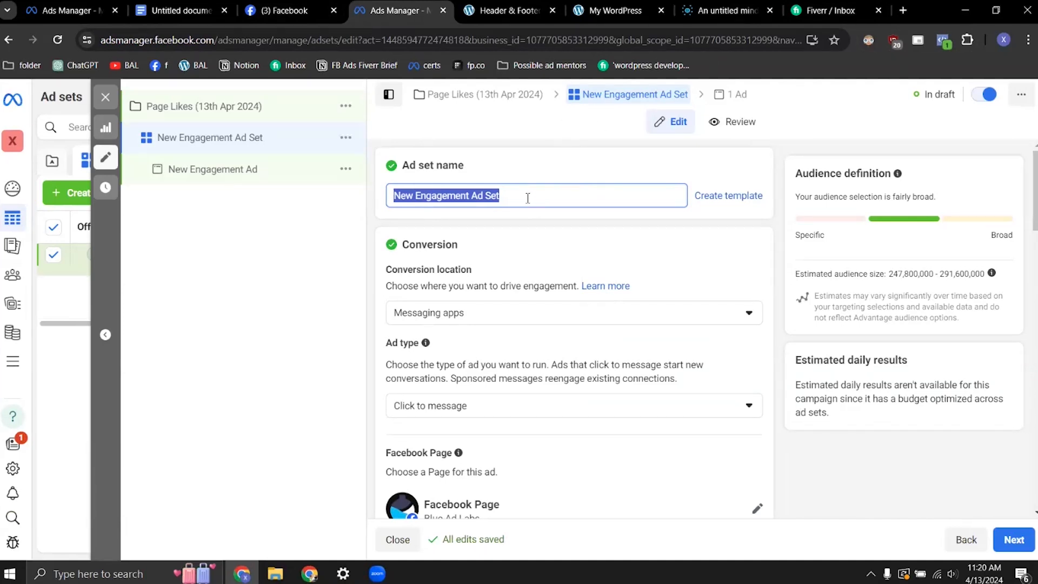
pyautogui.write('US')
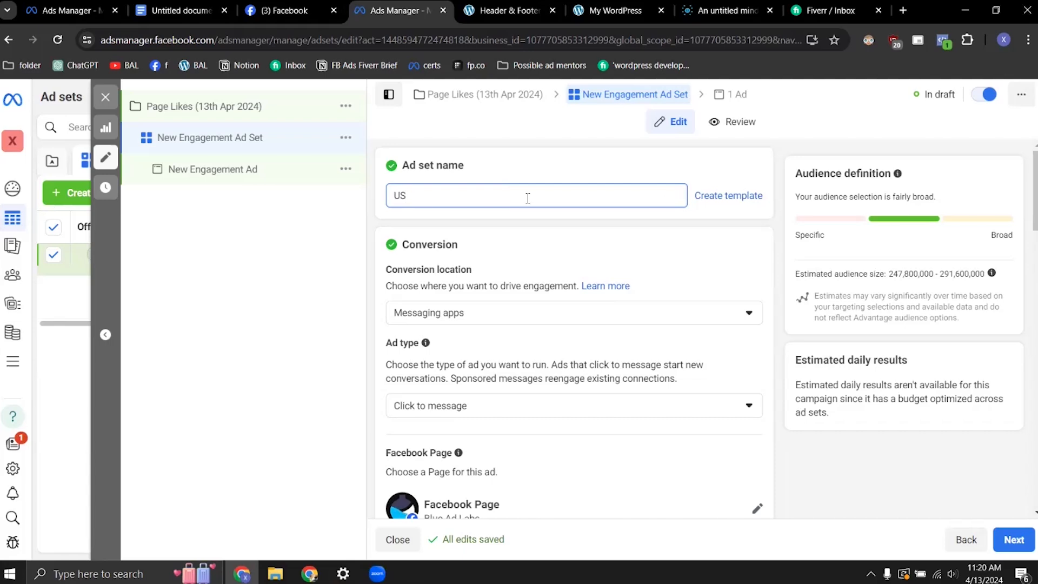
pyautogui.write(' -')
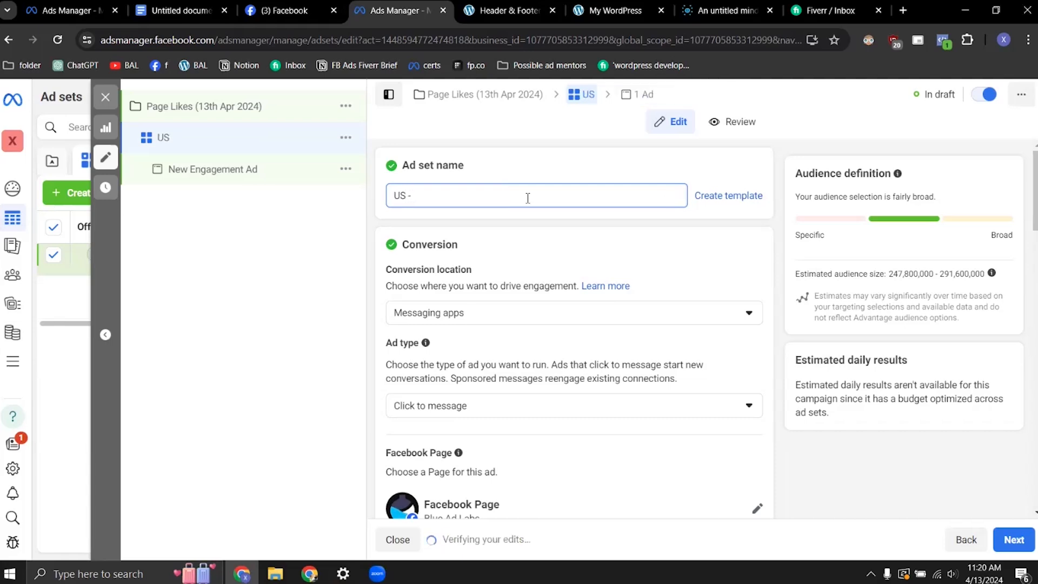
pyautogui.write(' 18')
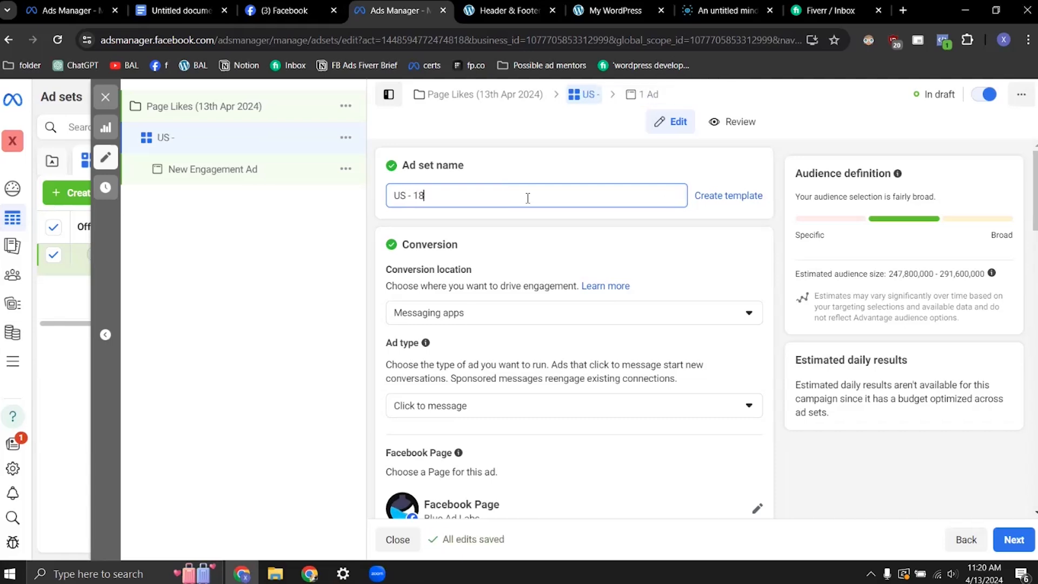
pyautogui.write('-65+')
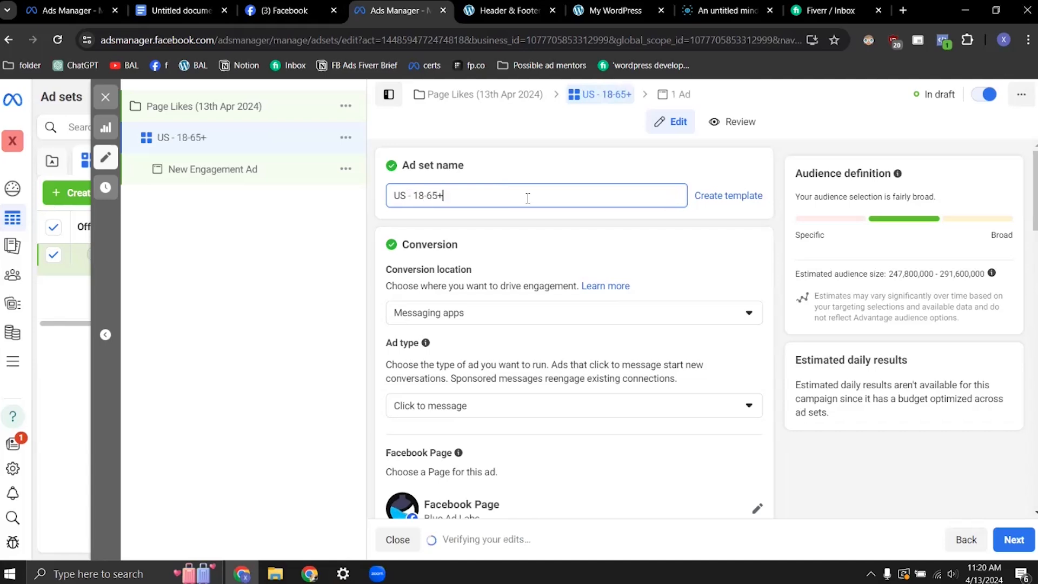
pyautogui.write(' - Online Advertising')
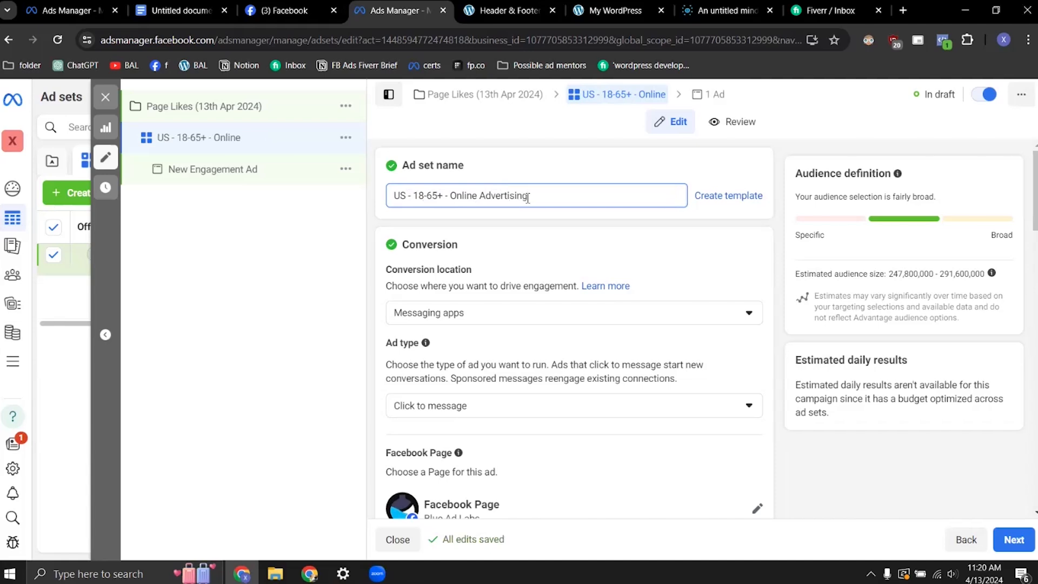
# Set the ad set's conversion location to Facebook Page.
pyautogui.click(645, 317)
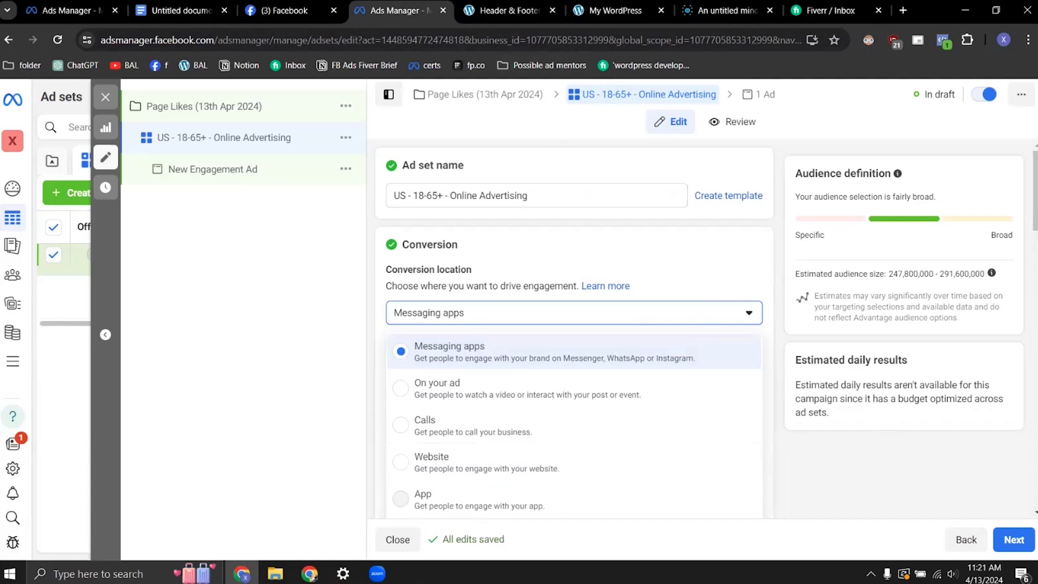
pyautogui.scroll(-5, 721, 325)
pyautogui.scroll(4, 755, 326)
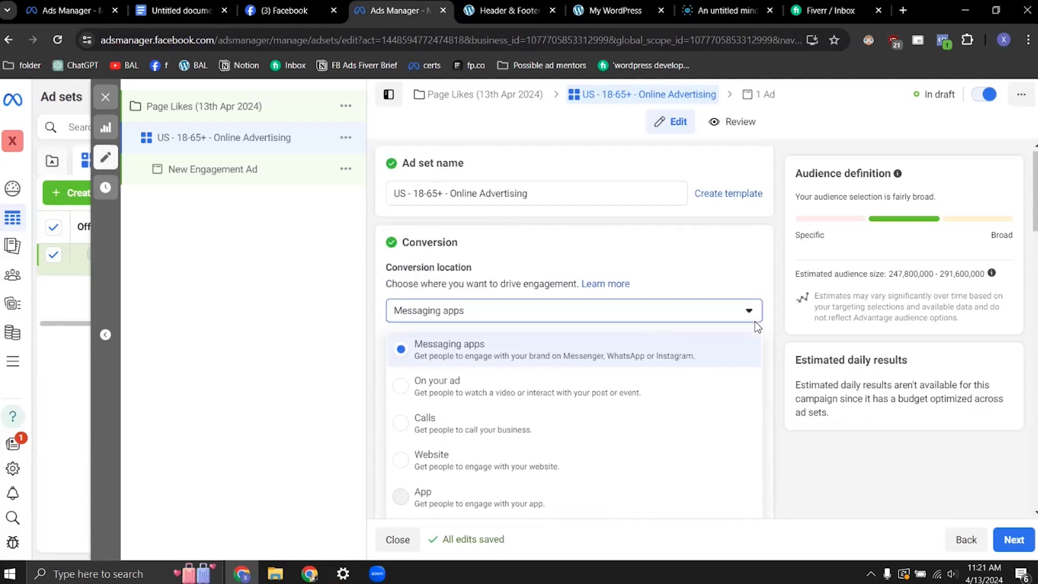
pyautogui.scroll(-1, 470, 332)
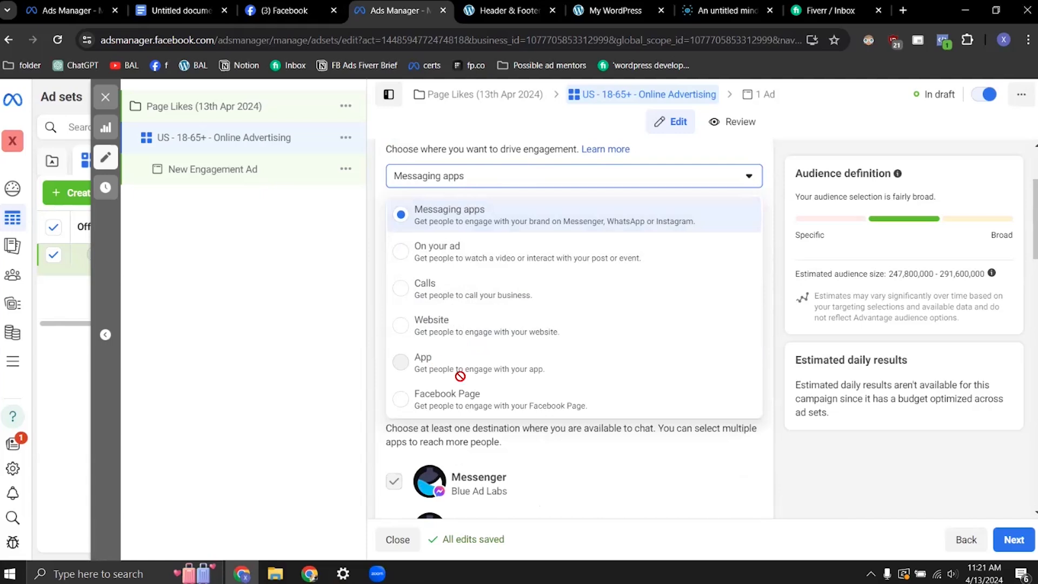
pyautogui.click(438, 400)
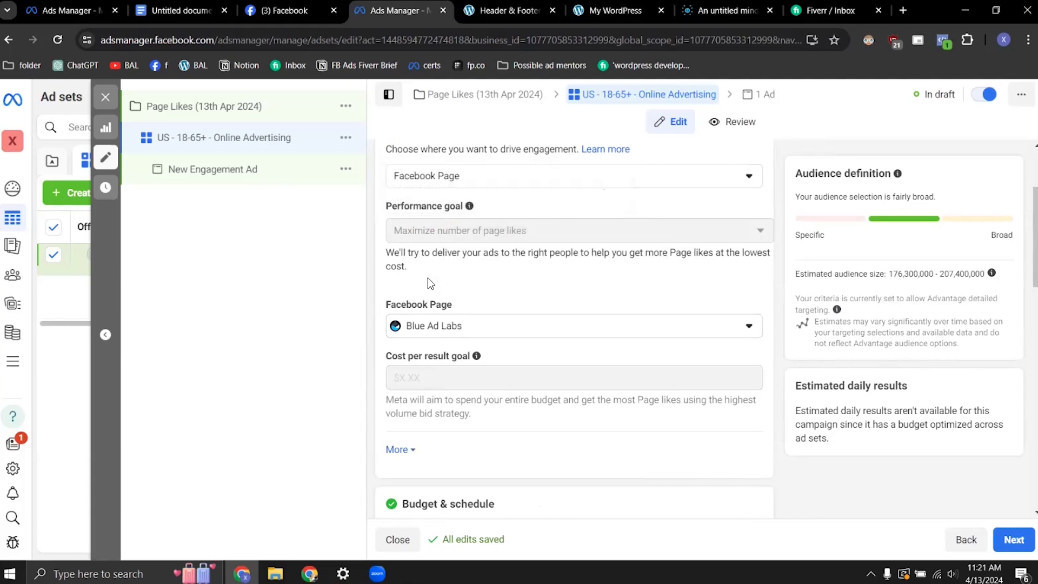
# Expand the additional conversion settings and examine the options available for when you get charged.
pyautogui.scroll(-5, 431, 300)
pyautogui.scroll(1, 431, 300)
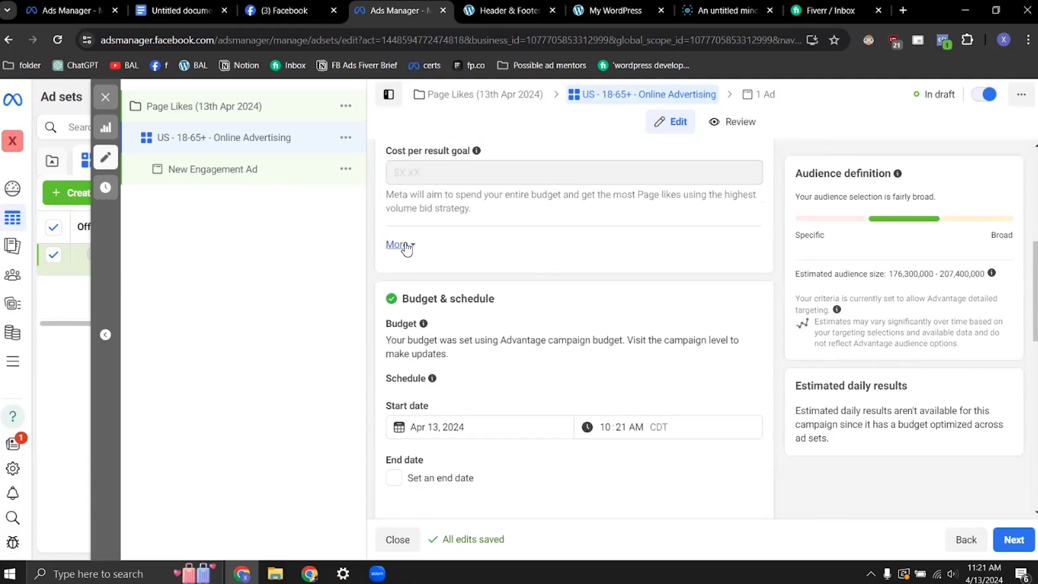
pyautogui.click(407, 247)
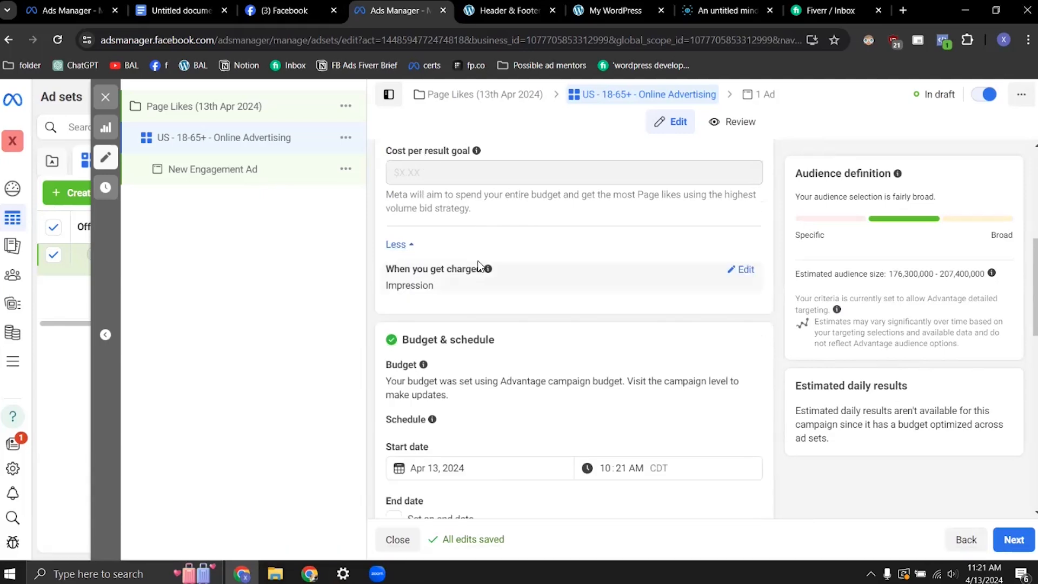
pyautogui.click(740, 270)
pyautogui.click(432, 298)
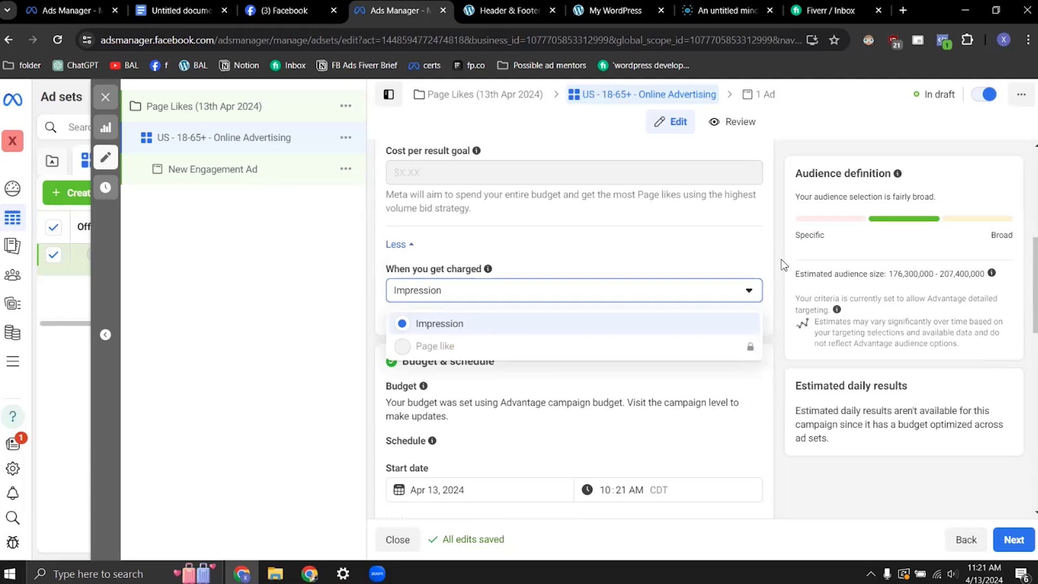
pyautogui.click(771, 340)
pyautogui.scroll(-1, 771, 339)
pyautogui.scroll(-2, 769, 337)
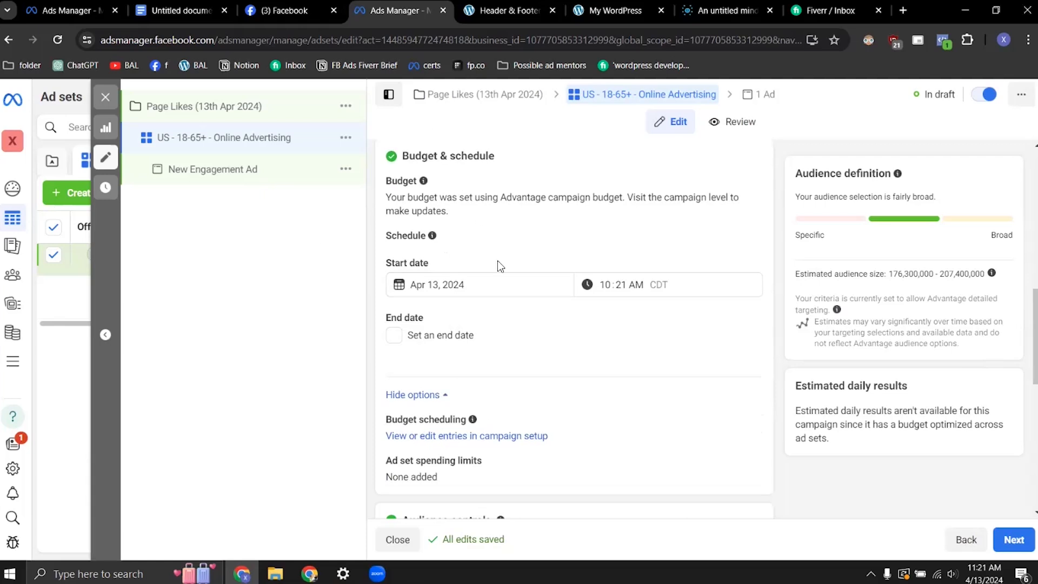
pyautogui.scroll(2, 497, 264)
pyautogui.click(476, 222)
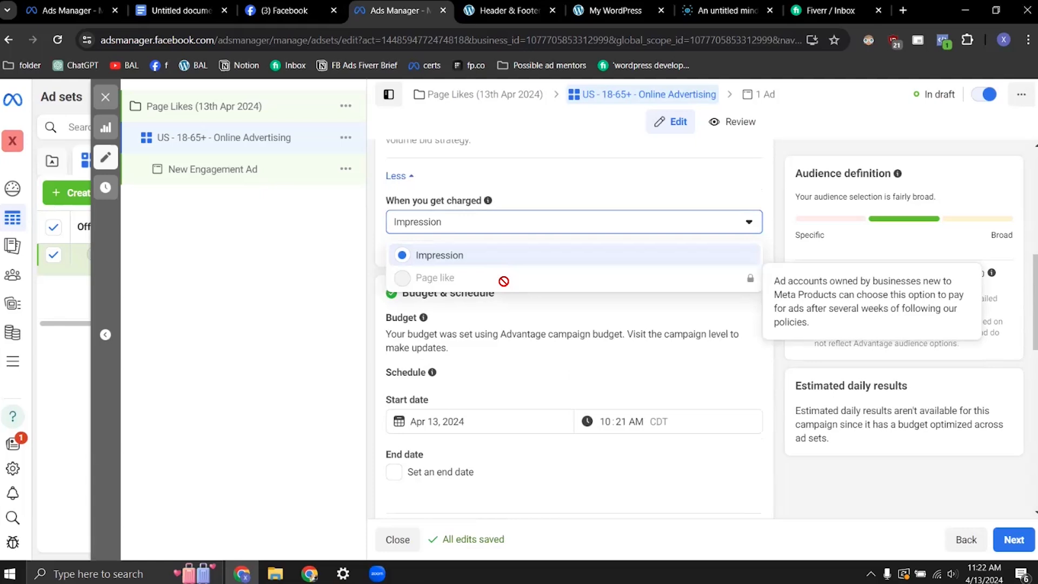
pyautogui.click(772, 215)
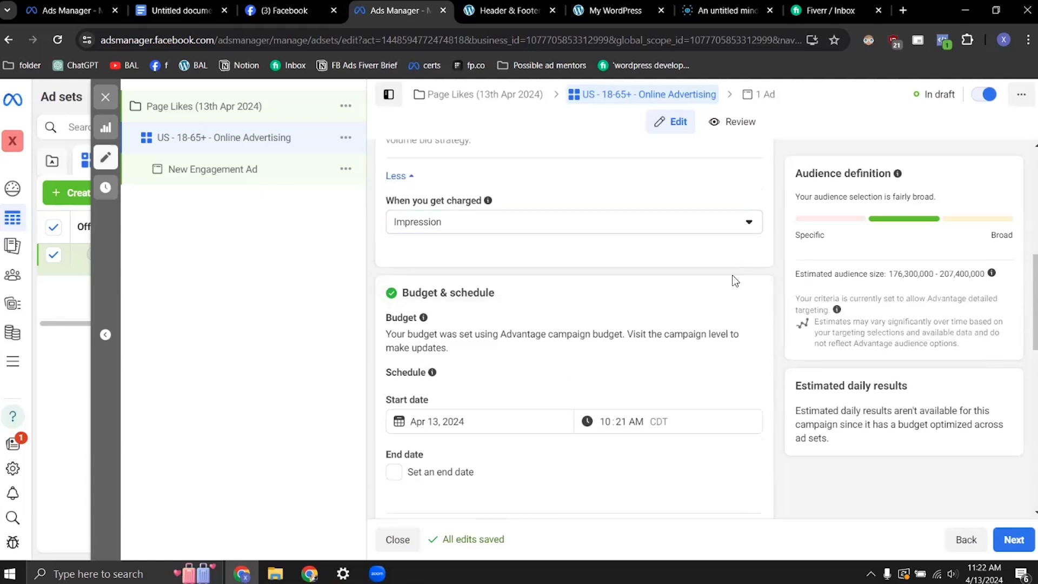
# Review the conversion section's location, performance goal, Facebook Page and cost per result settings.
pyautogui.scroll(8, 735, 281)
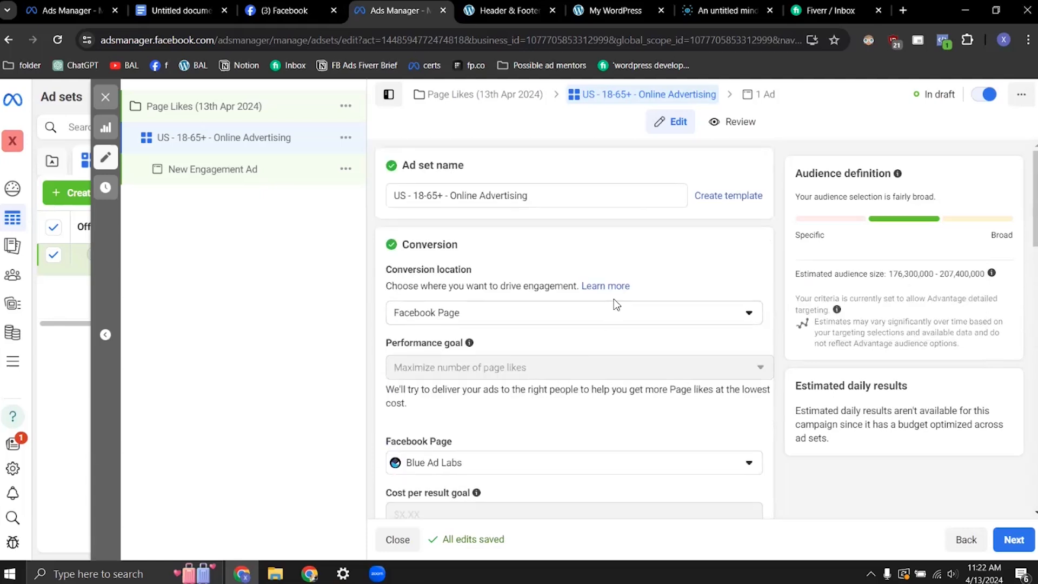
pyautogui.scroll(-1, 614, 300)
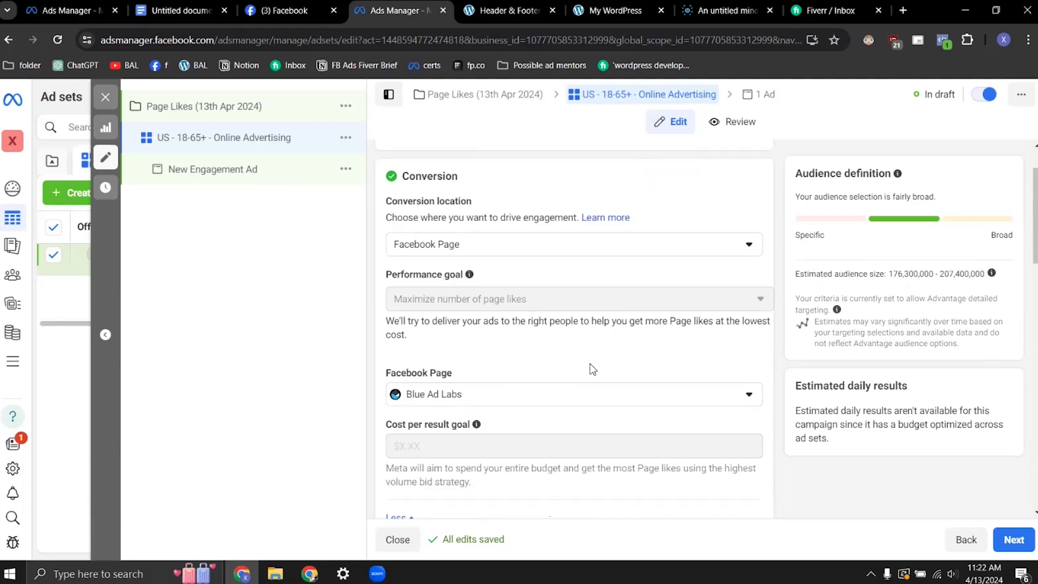
pyautogui.scroll(-2, 589, 363)
pyautogui.scroll(2, 589, 364)
pyautogui.doubleClick(432, 246)
pyautogui.moveTo(487, 299)
pyautogui.scroll(-2, 776, 429)
pyautogui.scroll(2, 776, 429)
# Switch the conversion location to Website and look through its performance goal options.
pyautogui.click(685, 247)
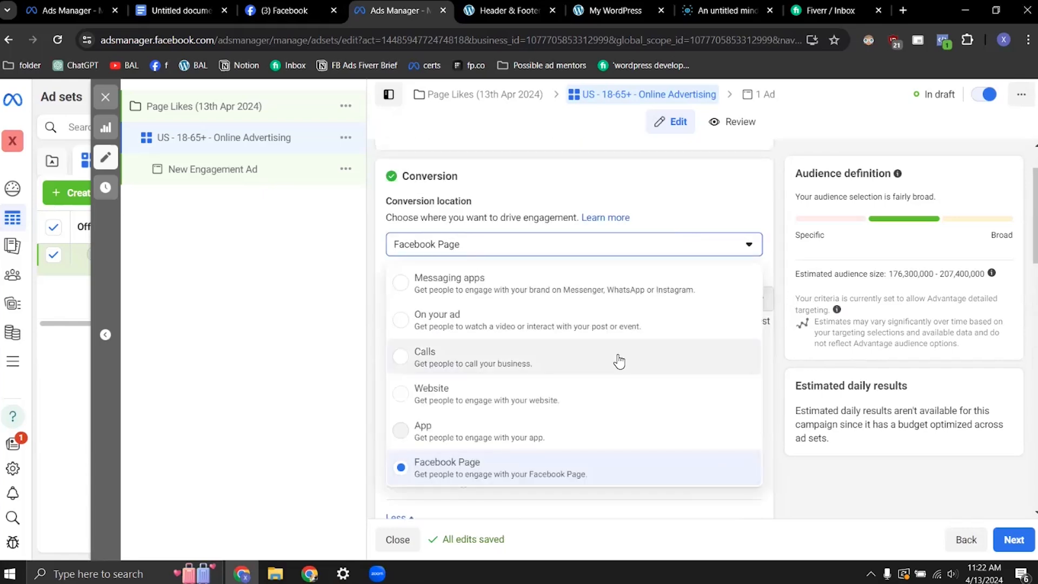
pyautogui.click(618, 391)
pyautogui.click(557, 299)
pyautogui.scroll(-2, 547, 301)
pyautogui.scroll(2, 532, 302)
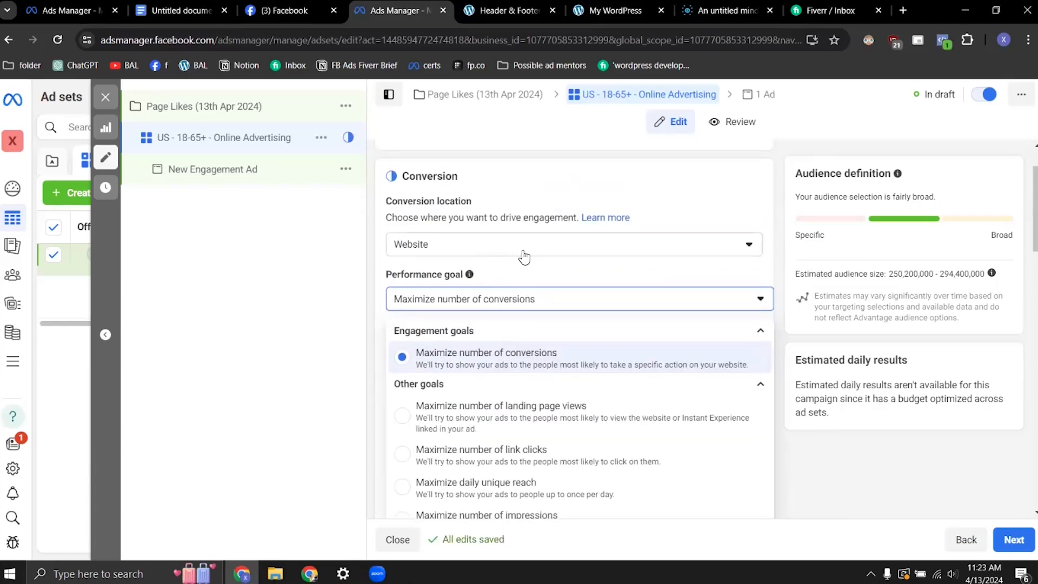
# Go through the conversion location choices, switch to Messaging apps and check its ad type options.
pyautogui.click(514, 244)
pyautogui.click(514, 244)
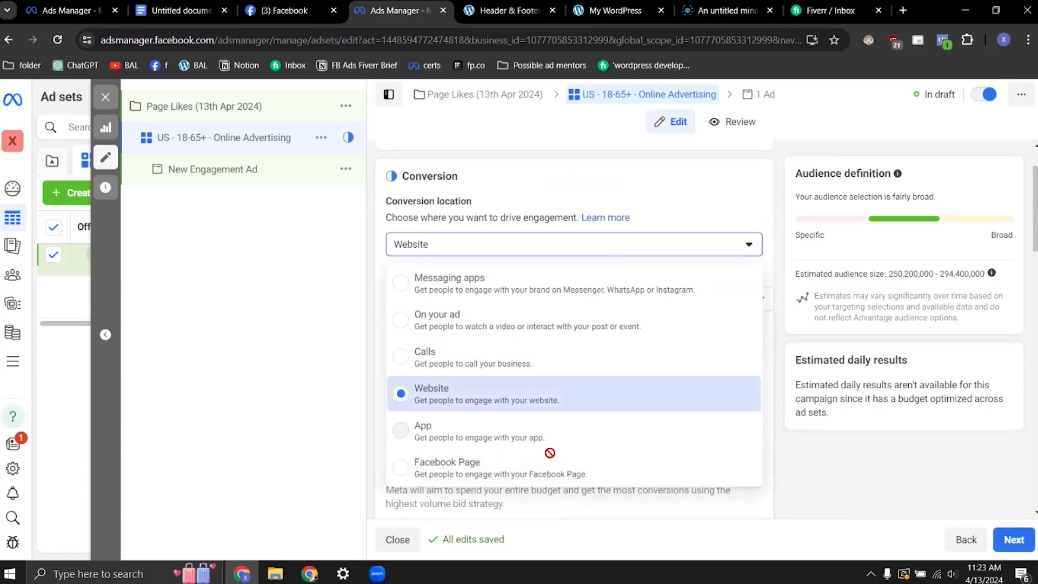
pyautogui.click(331, 319)
pyautogui.click(507, 244)
pyautogui.click(508, 246)
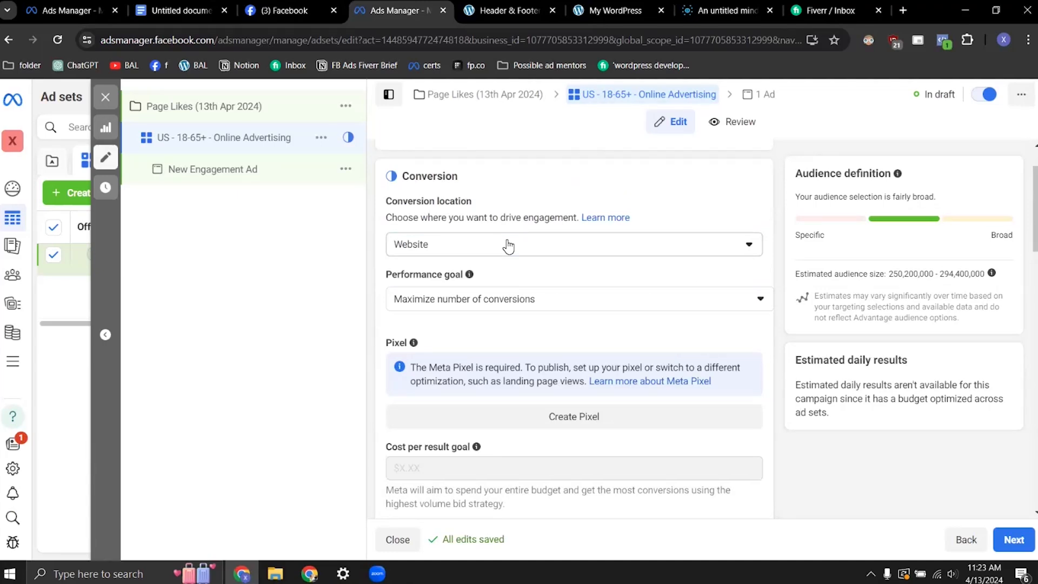
pyautogui.click(499, 240)
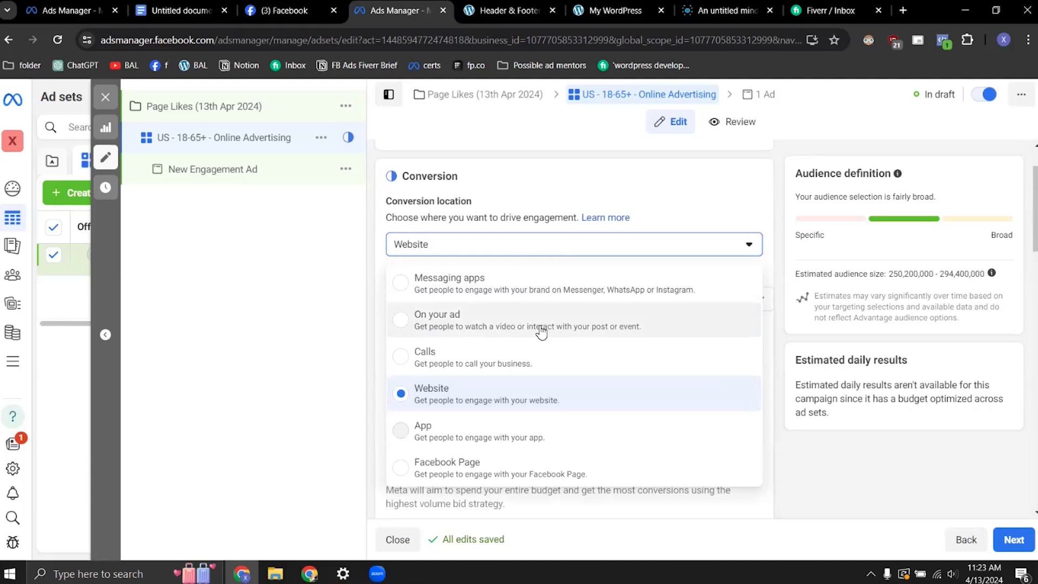
pyautogui.click(556, 290)
pyautogui.click(552, 335)
pyautogui.click(553, 332)
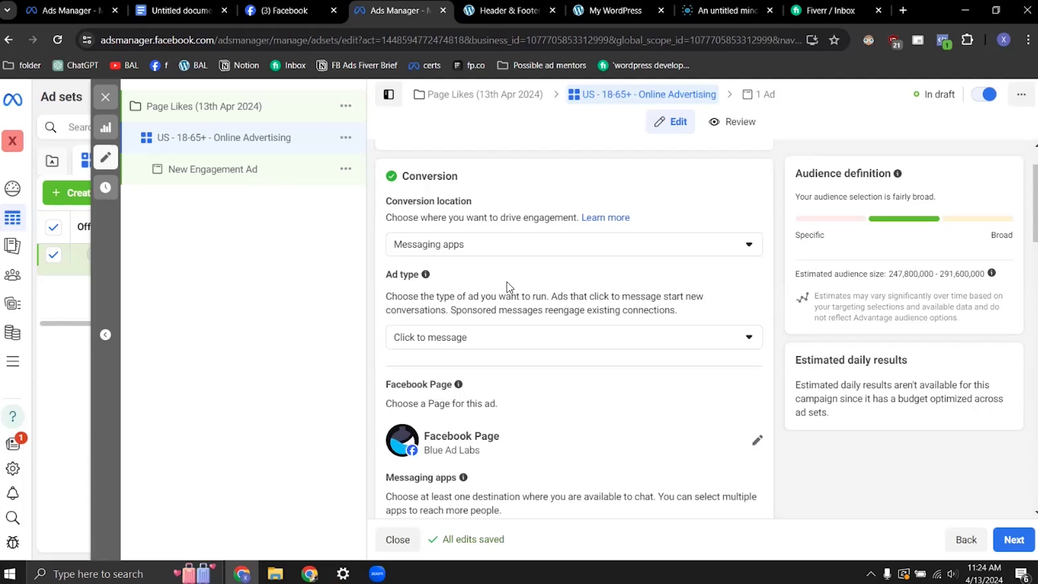
# Set the conversion location back to Facebook Page and check the performance goal's tooltip.
pyautogui.click(554, 250)
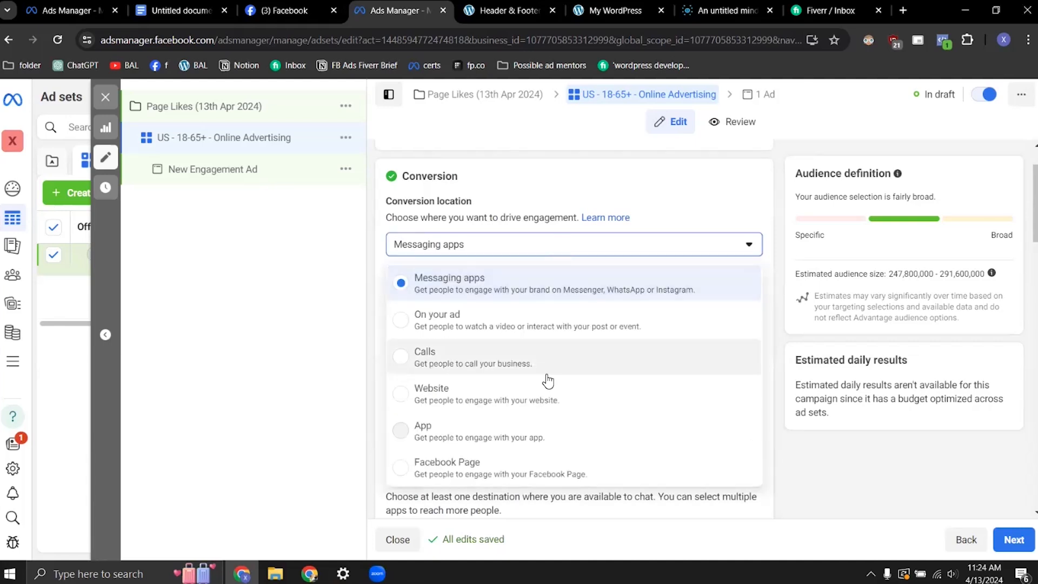
pyautogui.click(563, 466)
pyautogui.moveTo(576, 294)
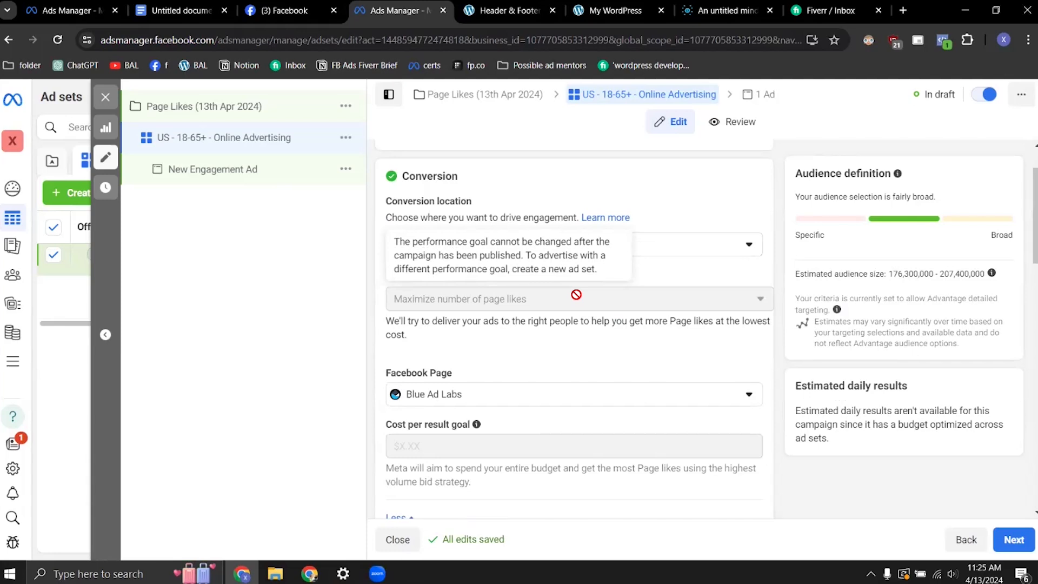
# Give the ad set's schedule an end date of Apr 19, 2024 at 11:50 PM.
pyautogui.scroll(-3, 575, 295)
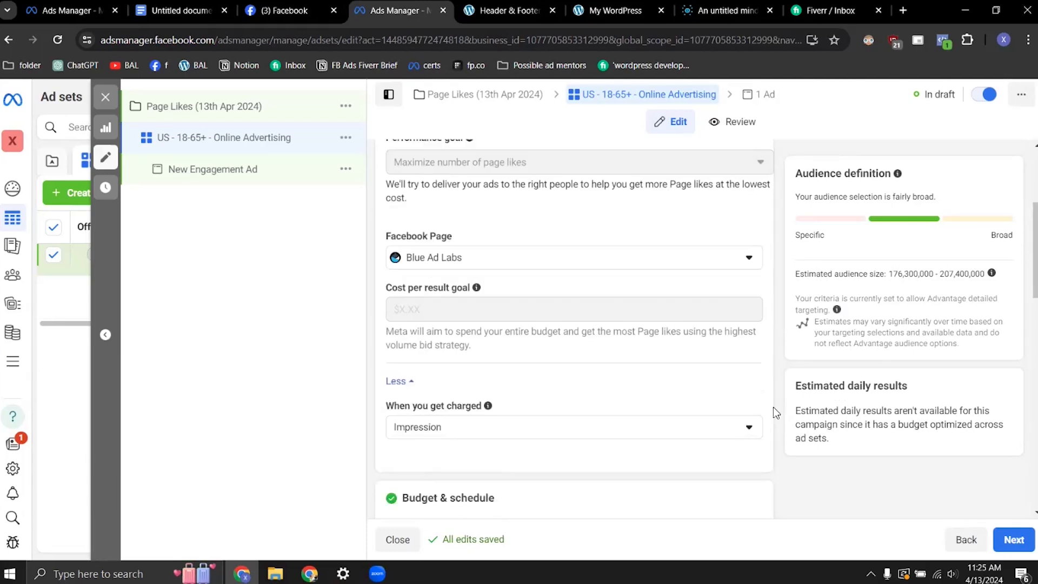
pyautogui.scroll(-1, 774, 407)
pyautogui.scroll(-5, 780, 476)
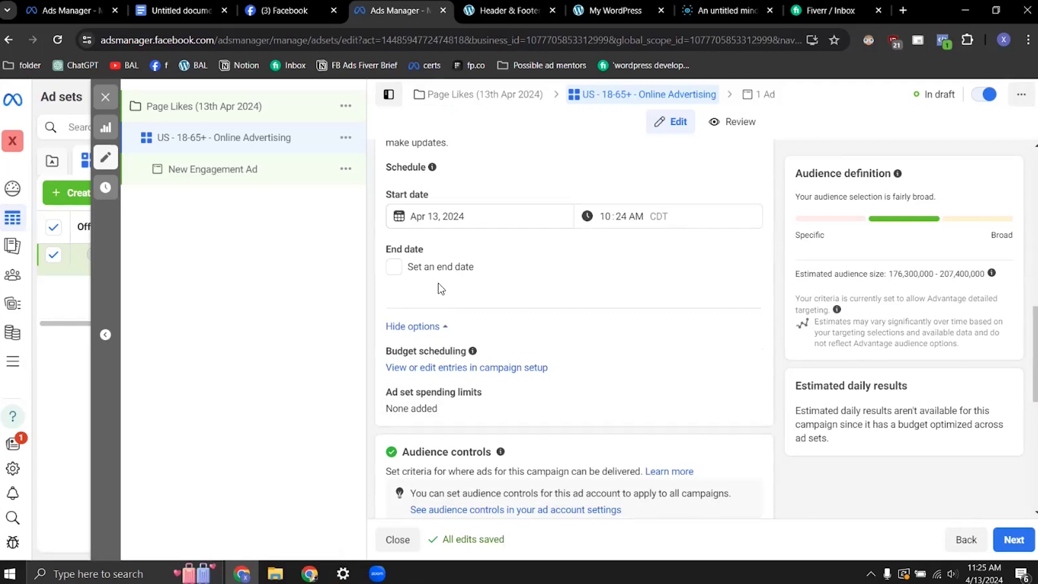
pyautogui.click(427, 267)
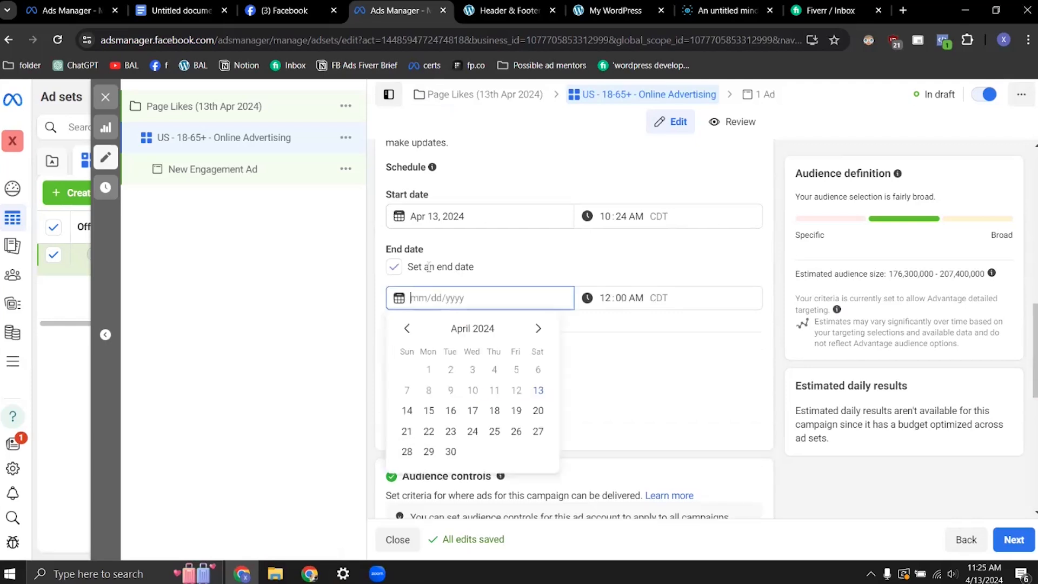
pyautogui.click(516, 410)
pyautogui.click(581, 327)
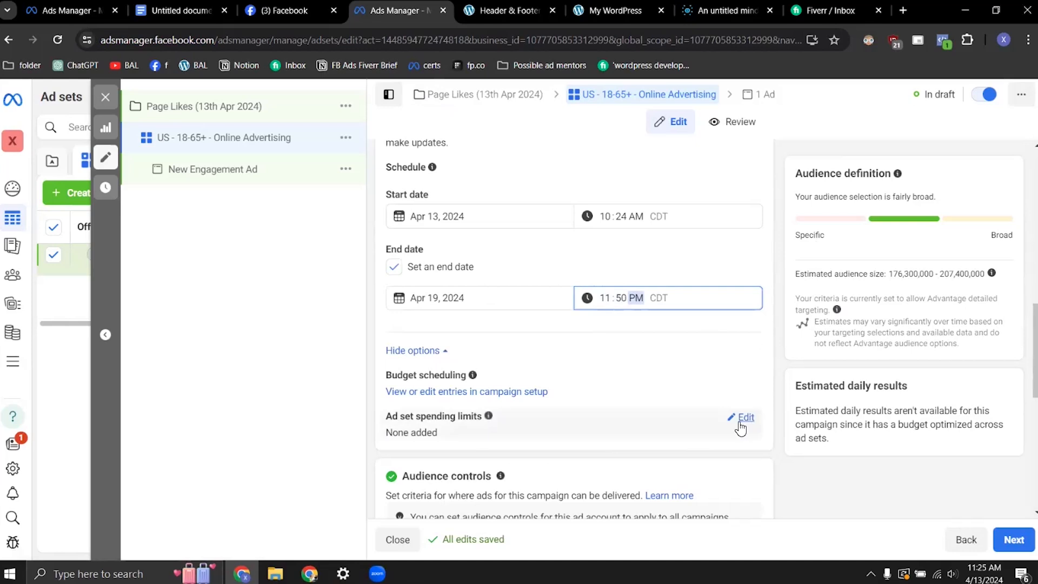
pyautogui.scroll(-6, 771, 428)
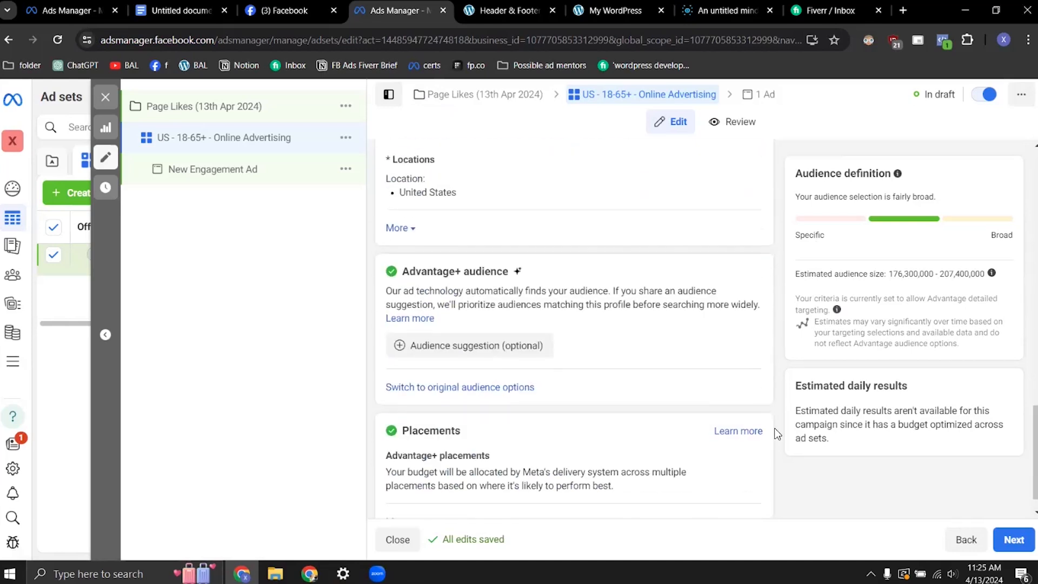
# Check the Audience controls section and open its Locations setting for editing.
pyautogui.scroll(1, 776, 432)
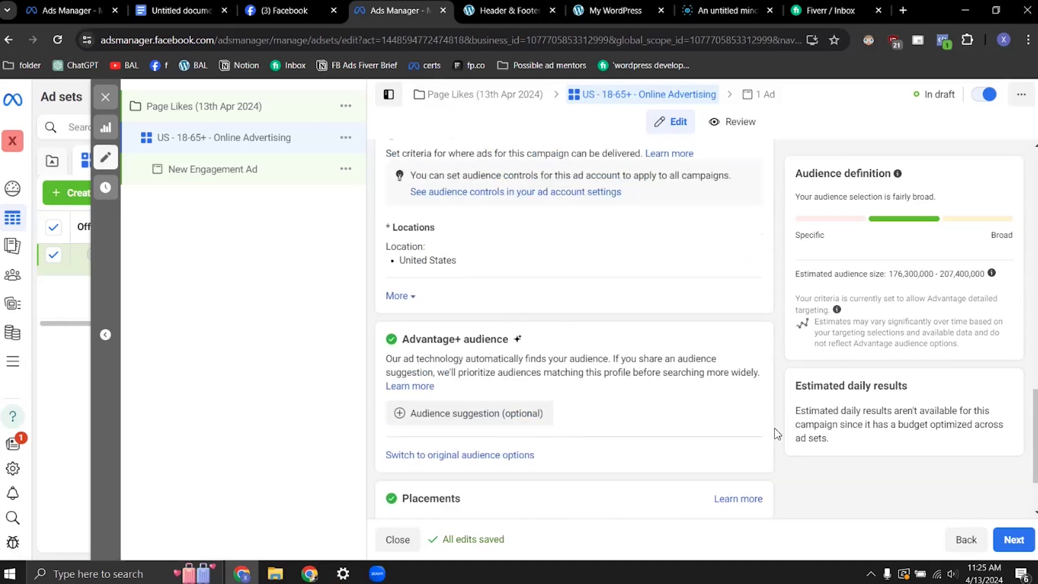
pyautogui.scroll(2, 776, 432)
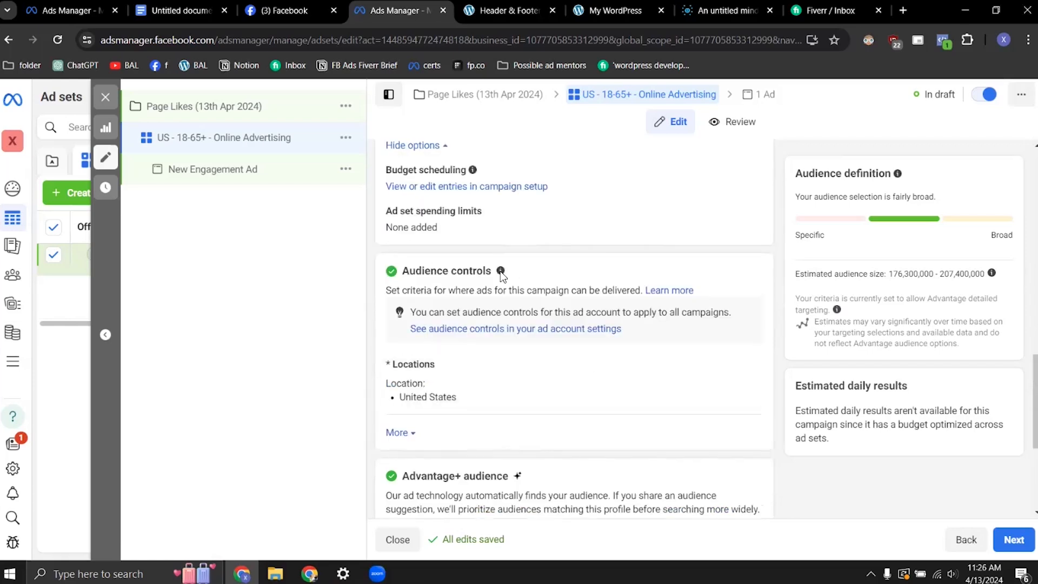
pyautogui.moveTo(502, 275)
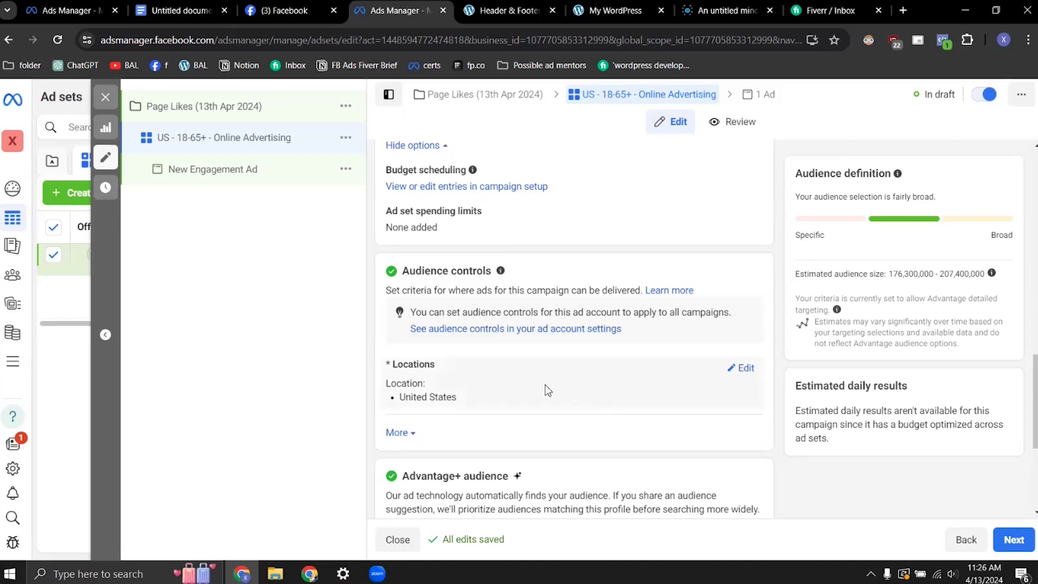
pyautogui.click(745, 369)
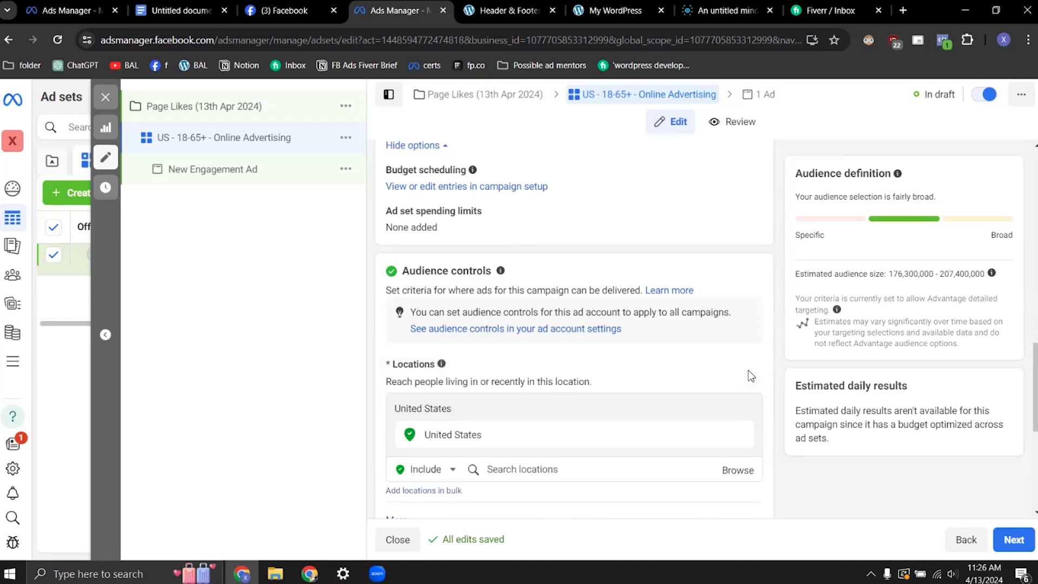
# Expand the additional audience controls and set the minimum age to 25.
pyautogui.scroll(-4, 768, 392)
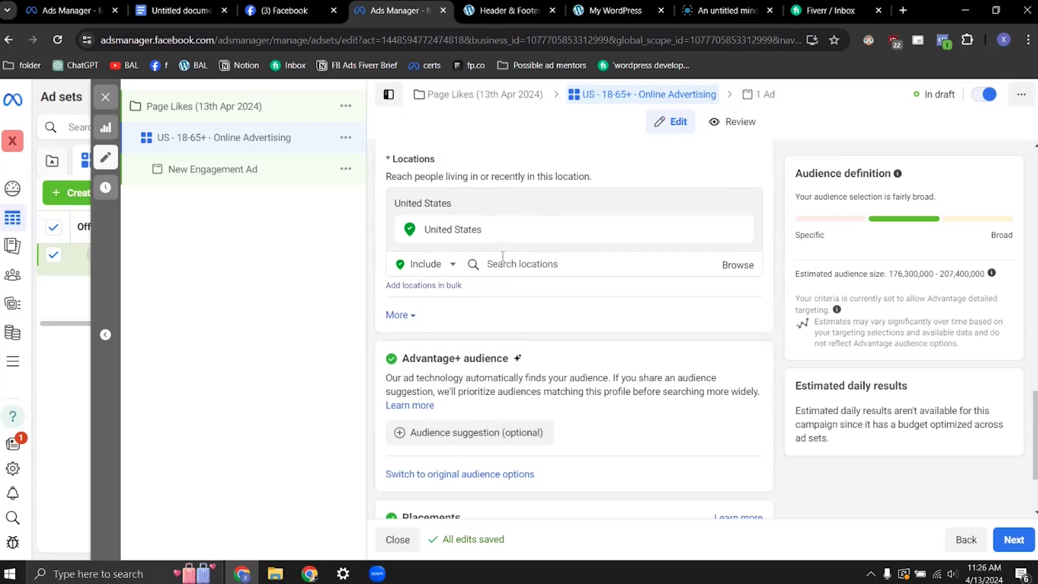
pyautogui.click(399, 316)
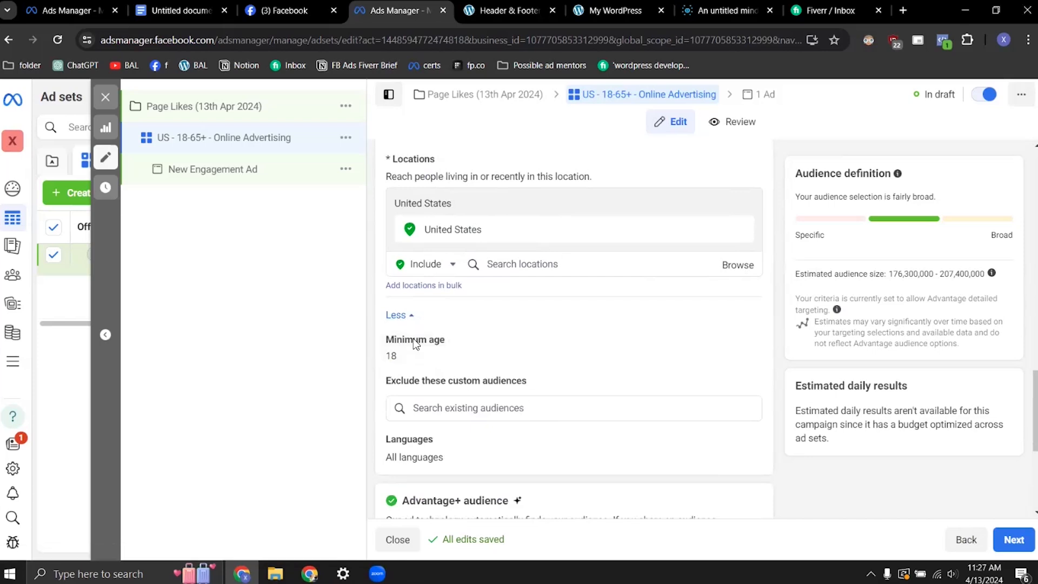
pyautogui.click(748, 342)
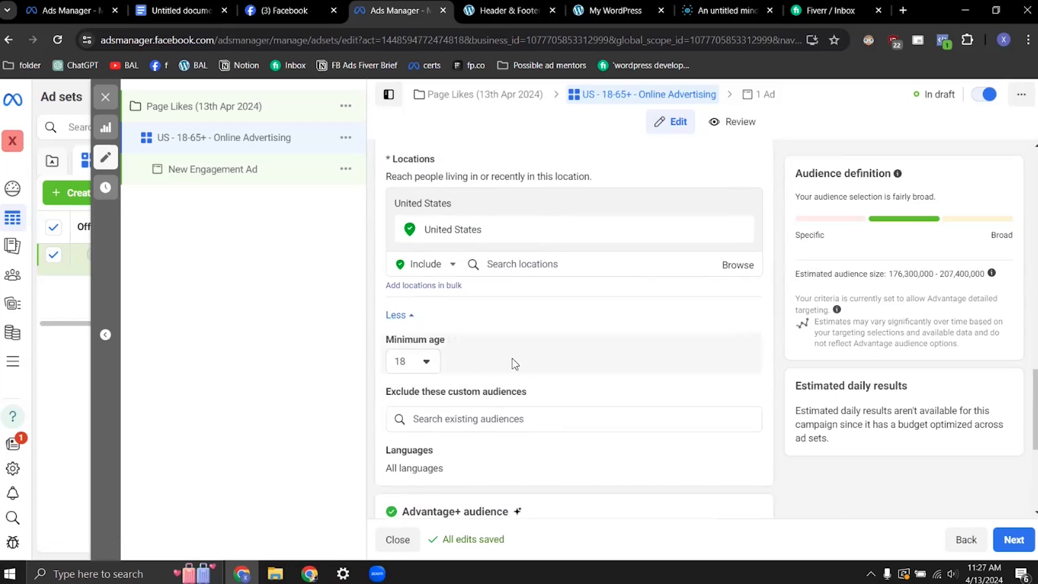
pyautogui.click(423, 368)
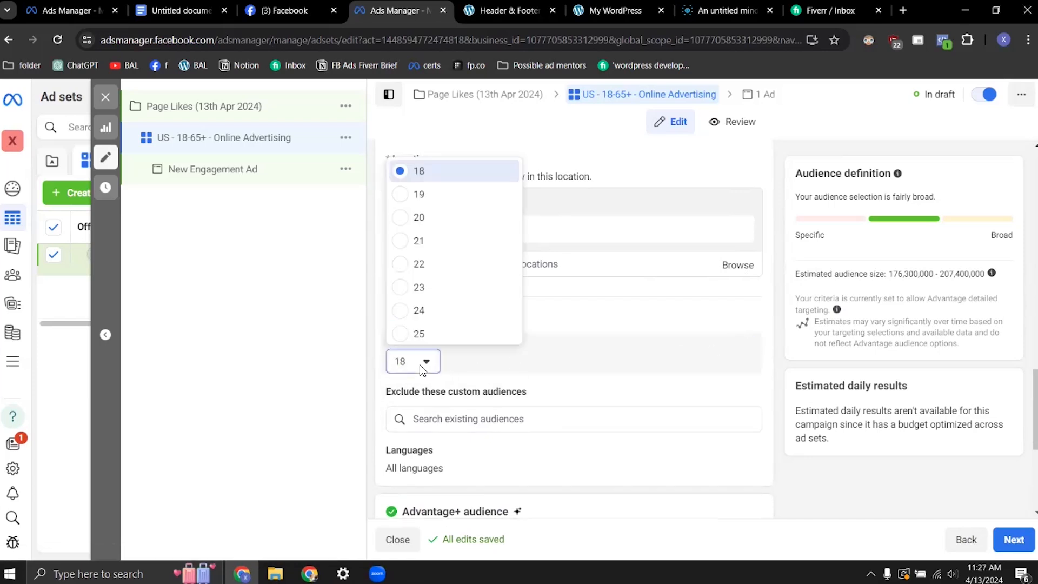
pyautogui.click(419, 338)
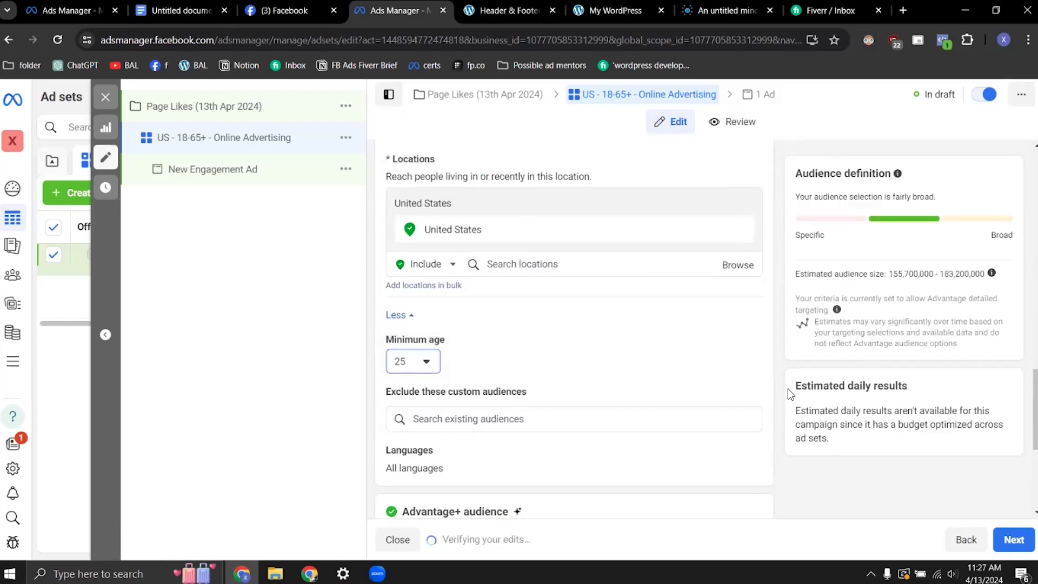
# Open the optional audience suggestion settings under Advantage+ audience and highlight the Custom audiences heading.
pyautogui.scroll(-1, 781, 395)
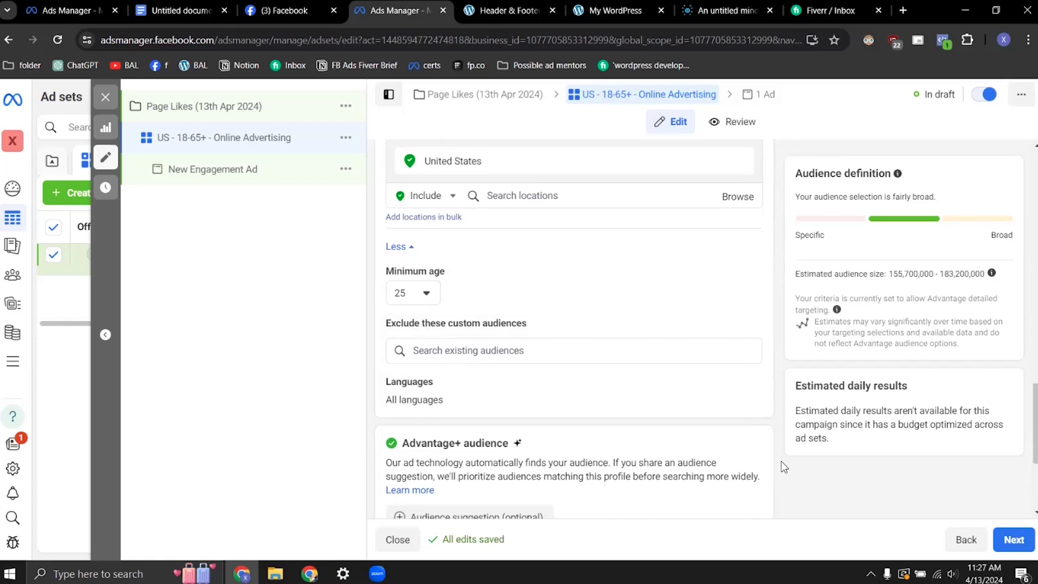
pyautogui.scroll(-3, 674, 439)
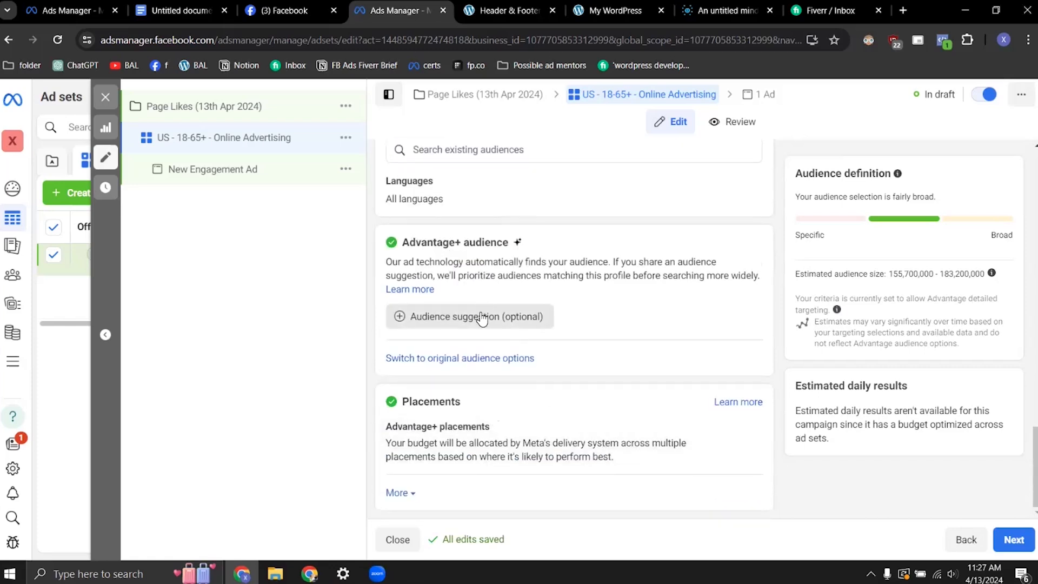
pyautogui.click(432, 324)
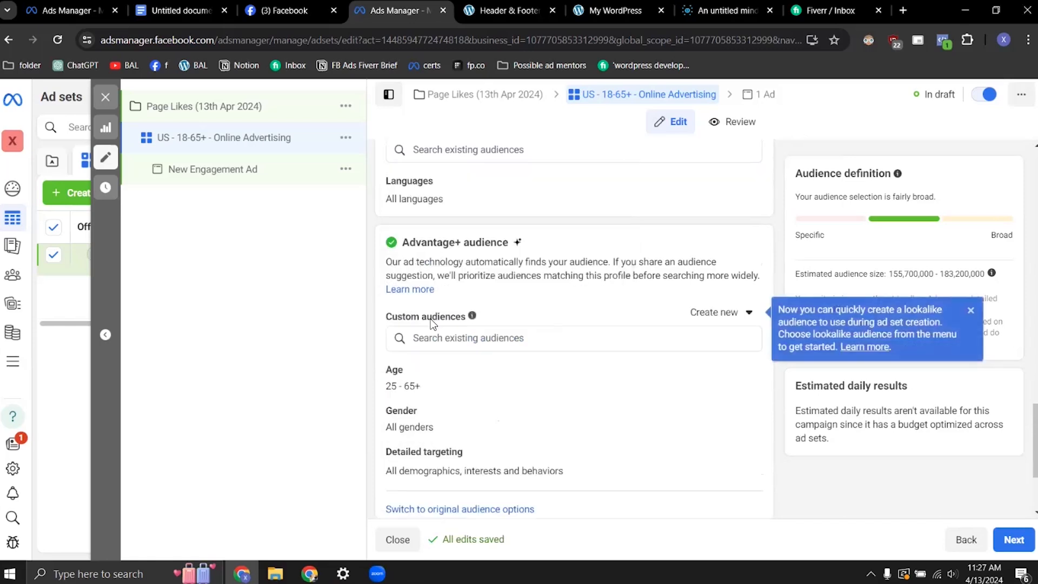
pyautogui.scroll(-1, 384, 303)
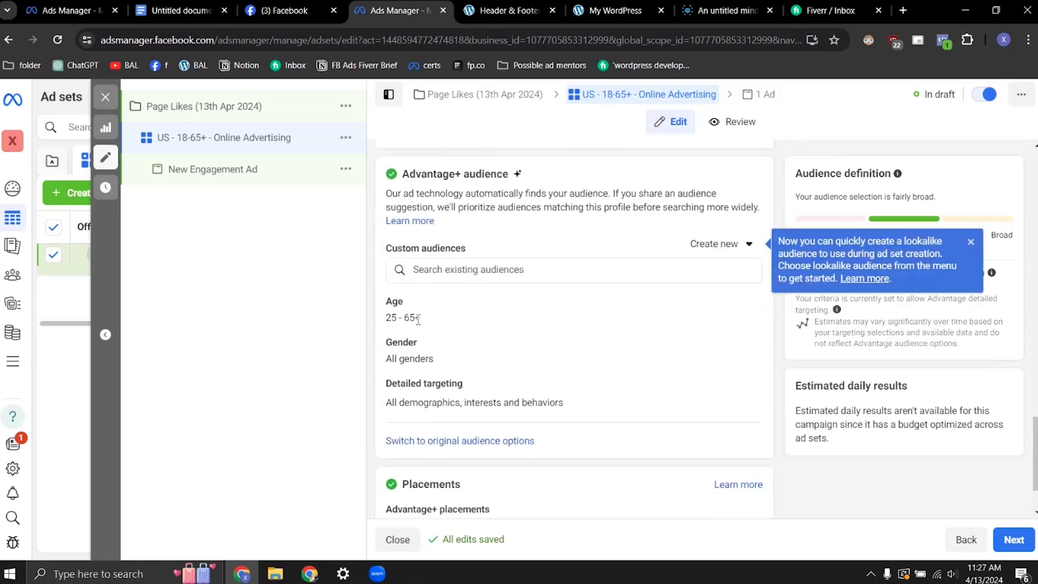
pyautogui.moveTo(386, 248); pyautogui.dragTo(461, 255)
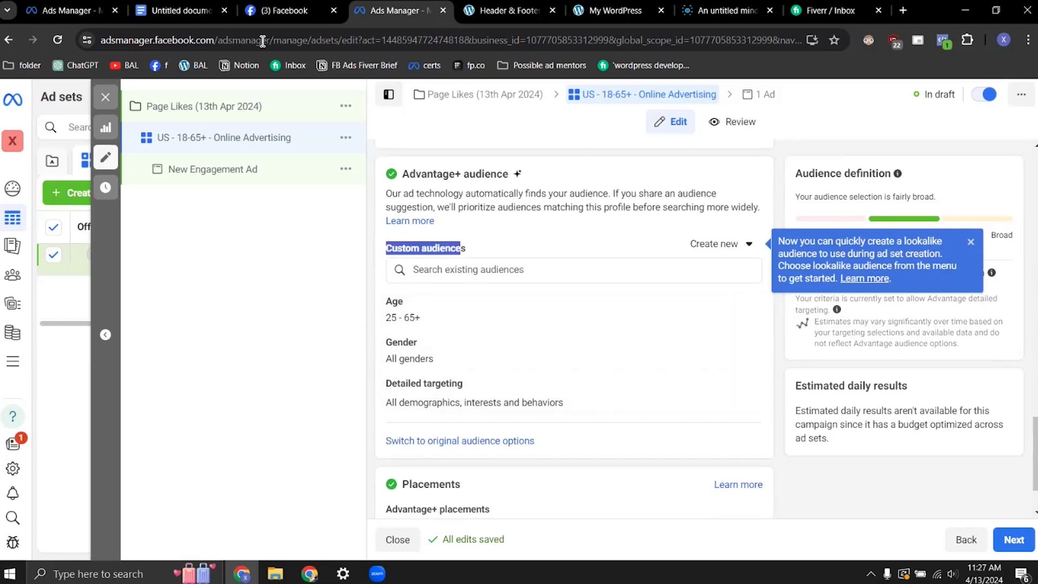
# Switch to the Google Docs notes and add a main bullet "Audiences" after Creation of Campaigns, with an empty sub-bullet under it.
pyautogui.click(169, 13)
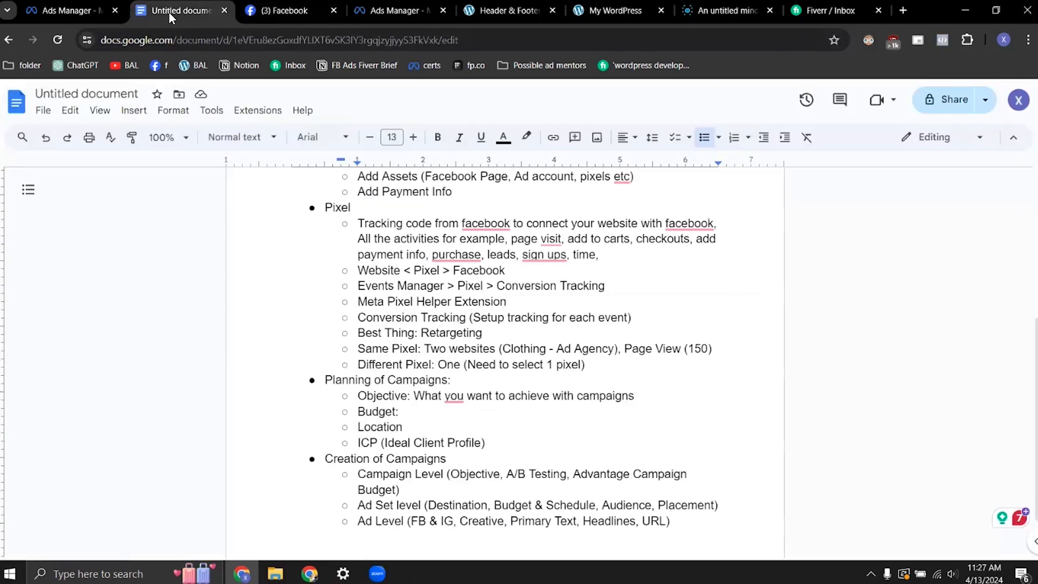
pyautogui.scroll(-2, 673, 474)
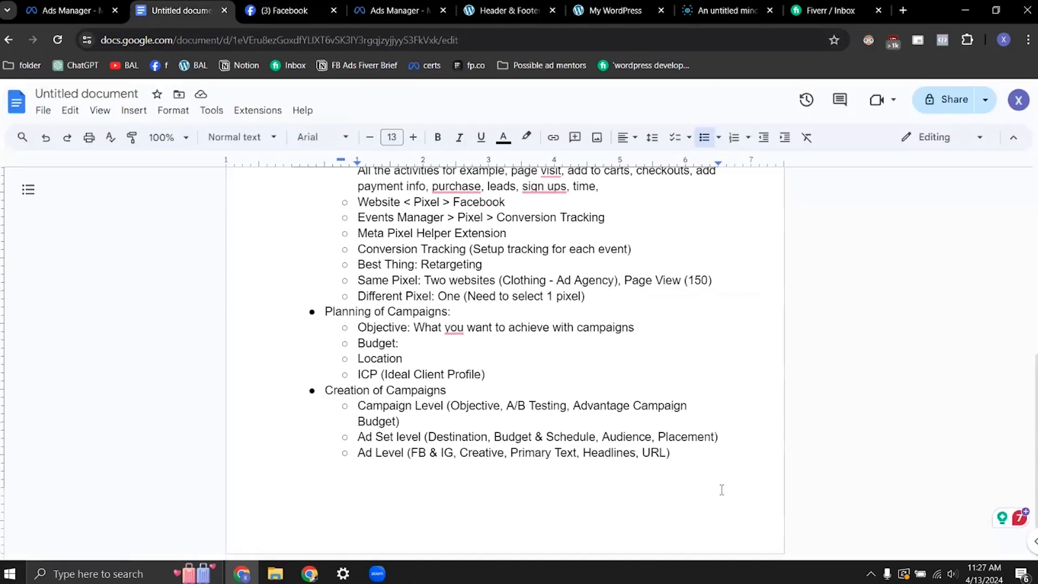
pyautogui.press('Return')
pyautogui.hotkey('shift', 'Tab')
pyautogui.write('Audiences')
pyautogui.press('Return')
pyautogui.press('Tab')
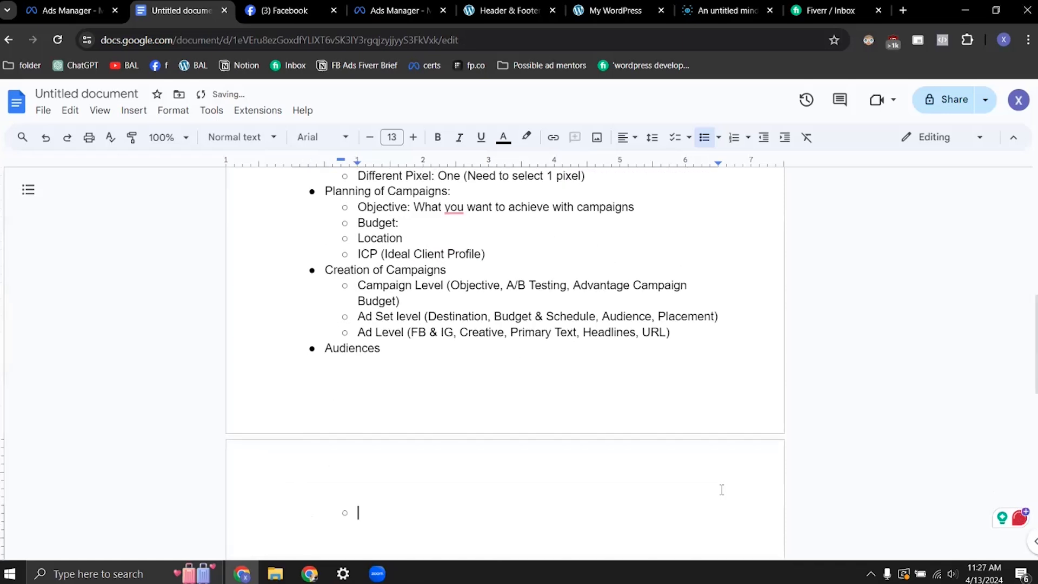
# List "Core Audience", "Custom Audience" and "Lookalike Audience" as sub-bullets under Audiences.
pyautogui.write('Core Audience')
pyautogui.press('Return')
pyautogui.write('Custom Audience')
pyautogui.press('Return')
pyautogui.write('Lookaliek Audience')
pyautogui.hotkey('ctrl', 'Left')
pyautogui.press('Left')
pyautogui.press('Left')
pyautogui.press('BackSpace')
pyautogui.press('Right')
pyautogui.write('e')
# Append "(Location, Age, Gender, Interests/behaviors/demographics)" to the Core Audience bullet.
pyautogui.press('Up')
pyautogui.press('Up')
pyautogui.press('Up')
pyautogui.press('Down')
pyautogui.press('End')
pyautogui.write('(')
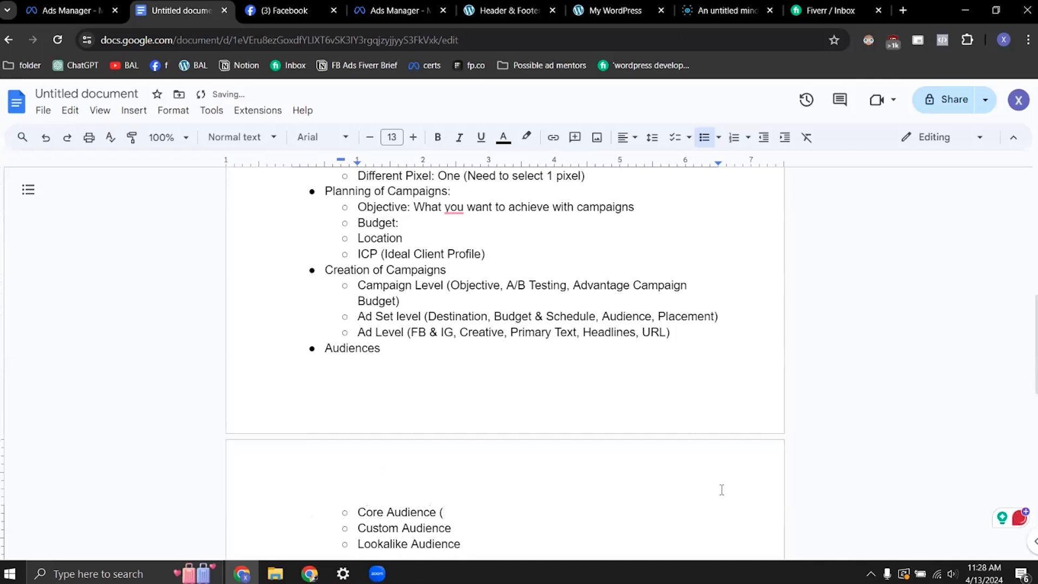
pyautogui.write('Location, Age, Gender, ')
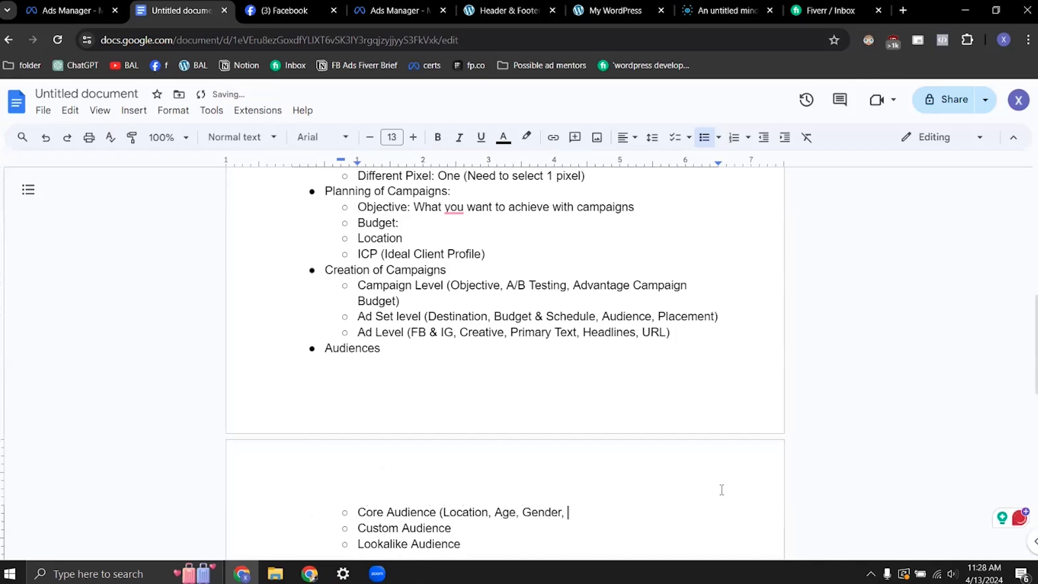
pyautogui.write('Interests/behaviors/demographics)')
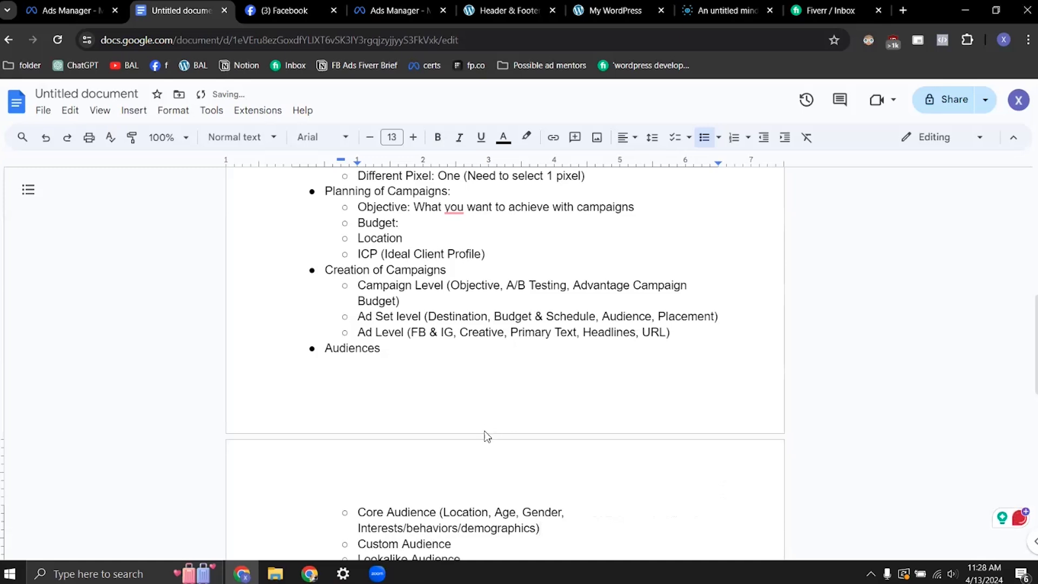
# Return to the ad set in Ads Manager, set the suggested maximum age to 60 and open the Gender setting for editing.
pyautogui.click(396, 11)
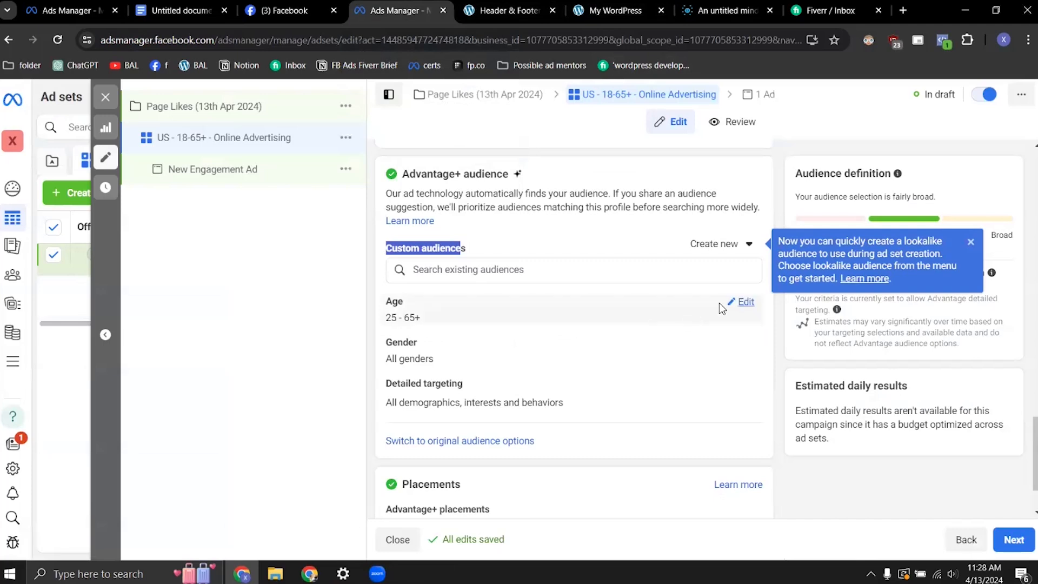
pyautogui.click(745, 303)
pyautogui.click(466, 327)
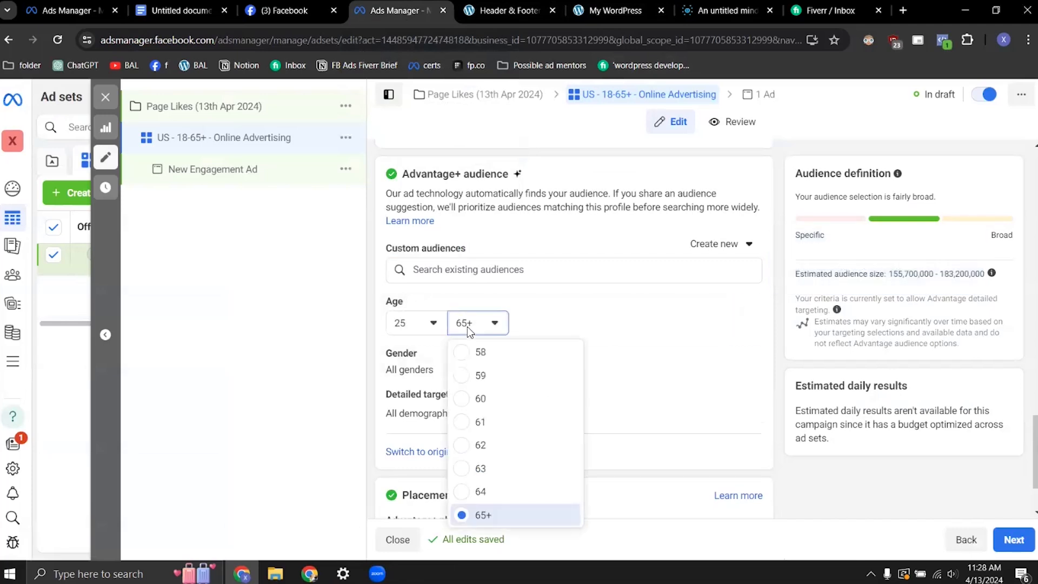
pyautogui.click(481, 398)
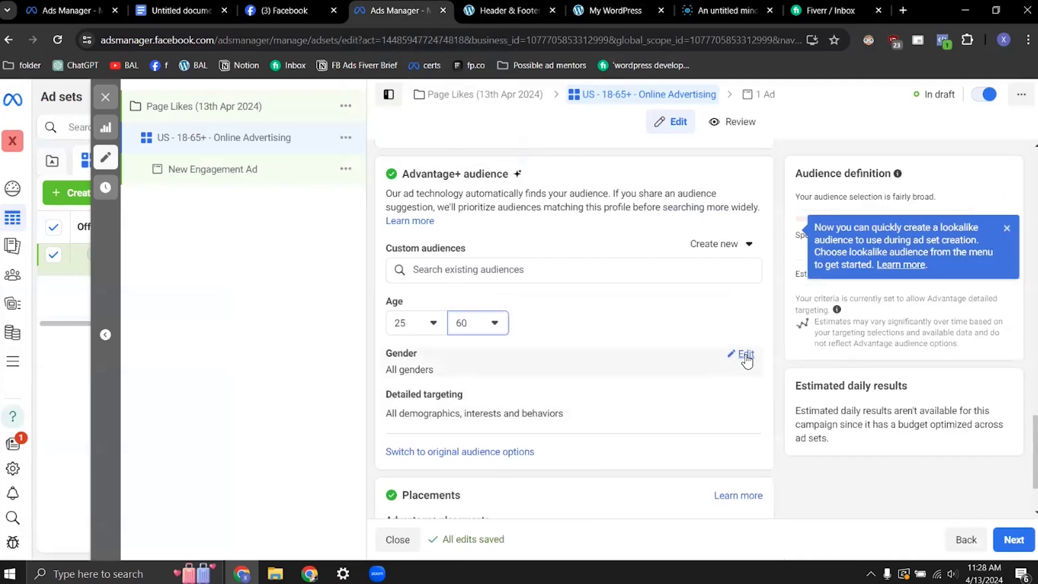
pyautogui.click(745, 354)
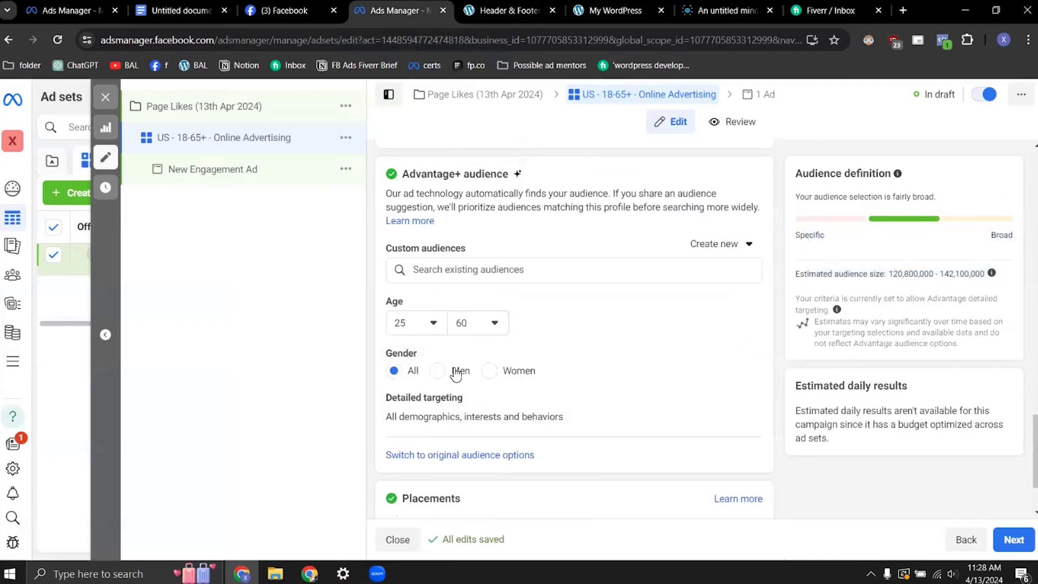
# Add the Small business owners behavior and the Business Owner job title to the detailed targeting.
pyautogui.moveTo(525, 395)
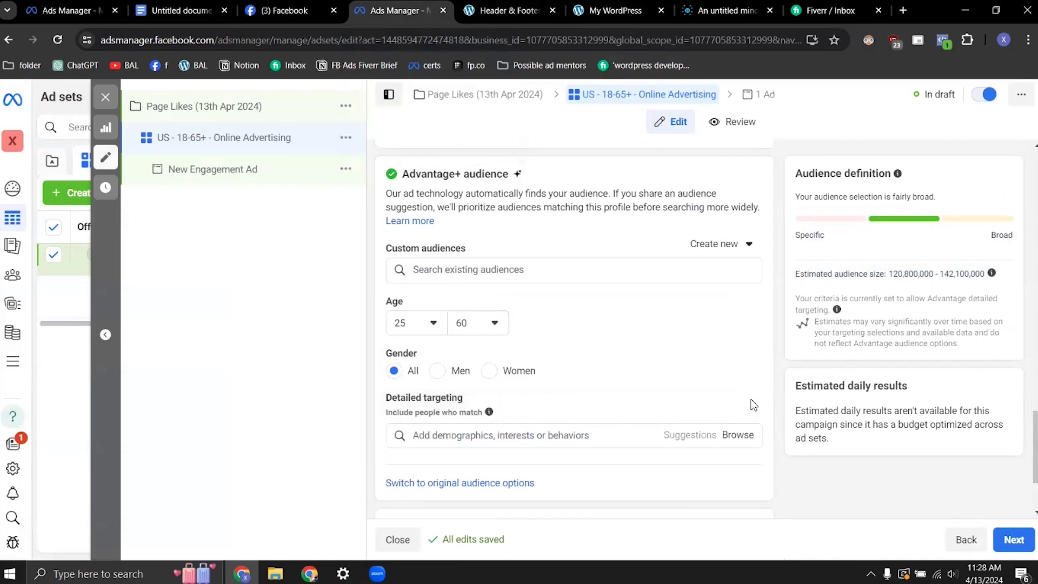
pyautogui.scroll(-2, 780, 387)
pyautogui.click(577, 307)
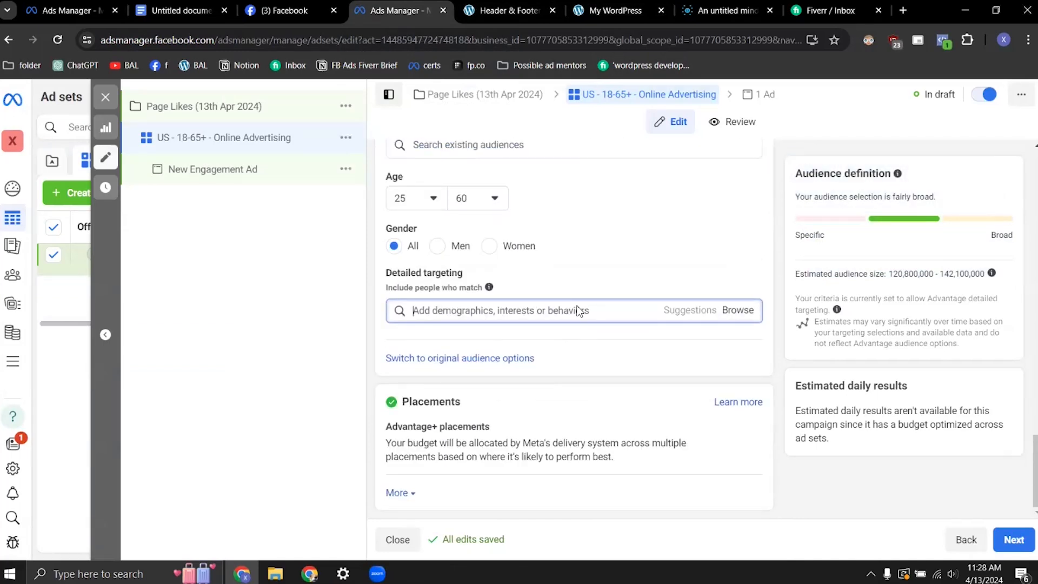
pyautogui.write('small business owner')
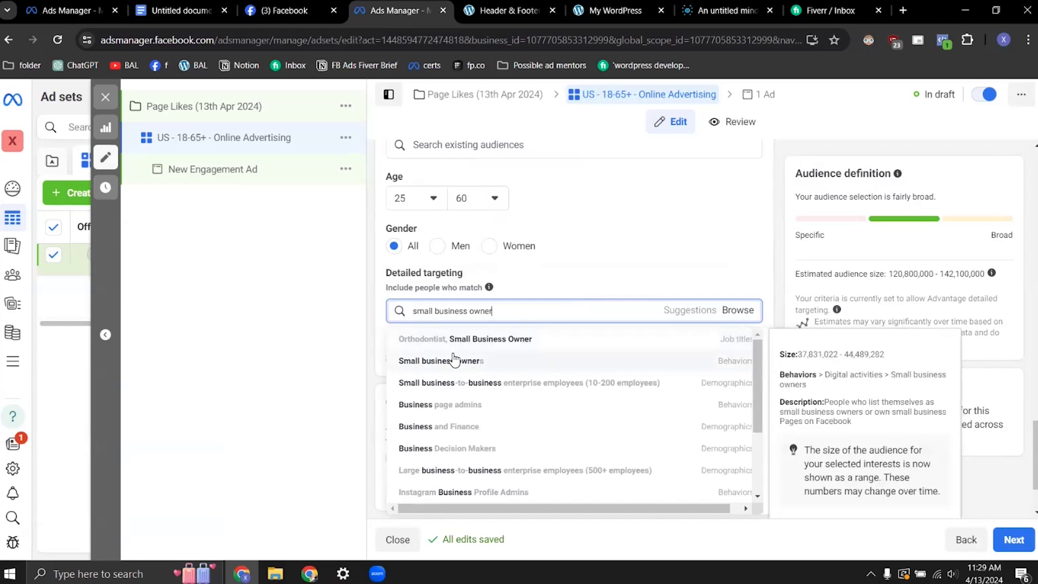
pyautogui.click(450, 360)
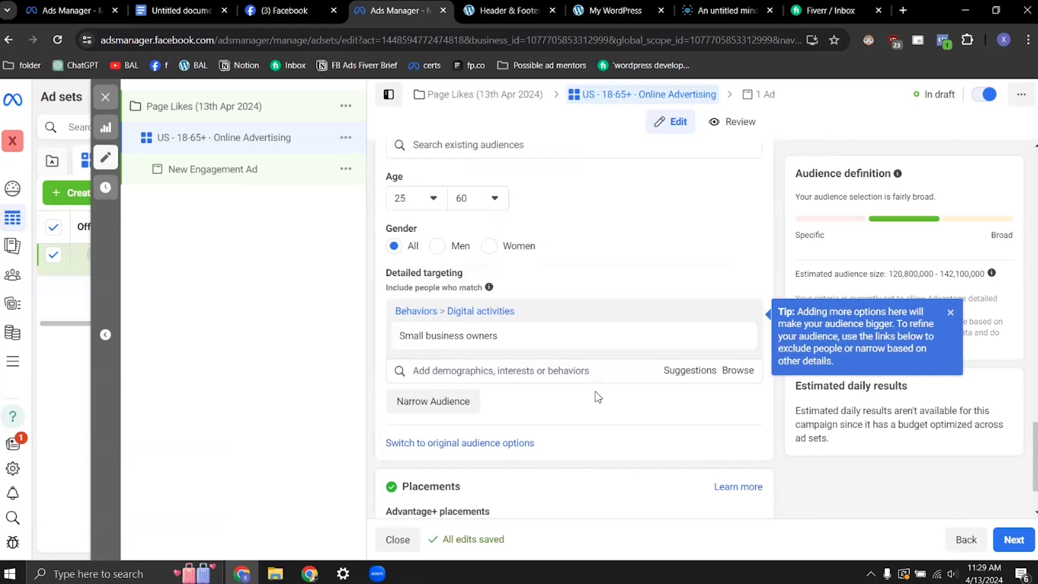
pyautogui.click(692, 371)
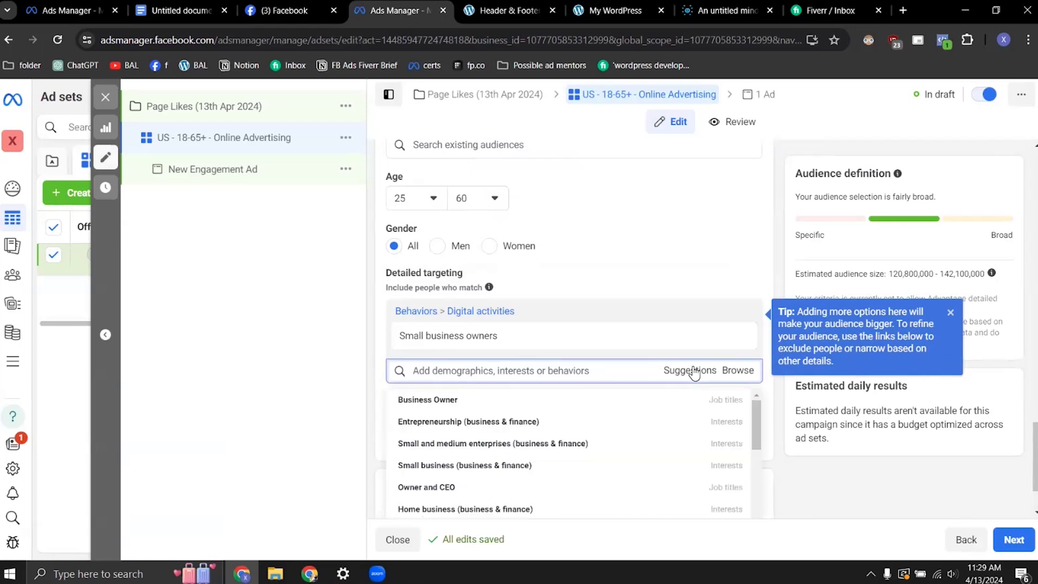
pyautogui.click(455, 400)
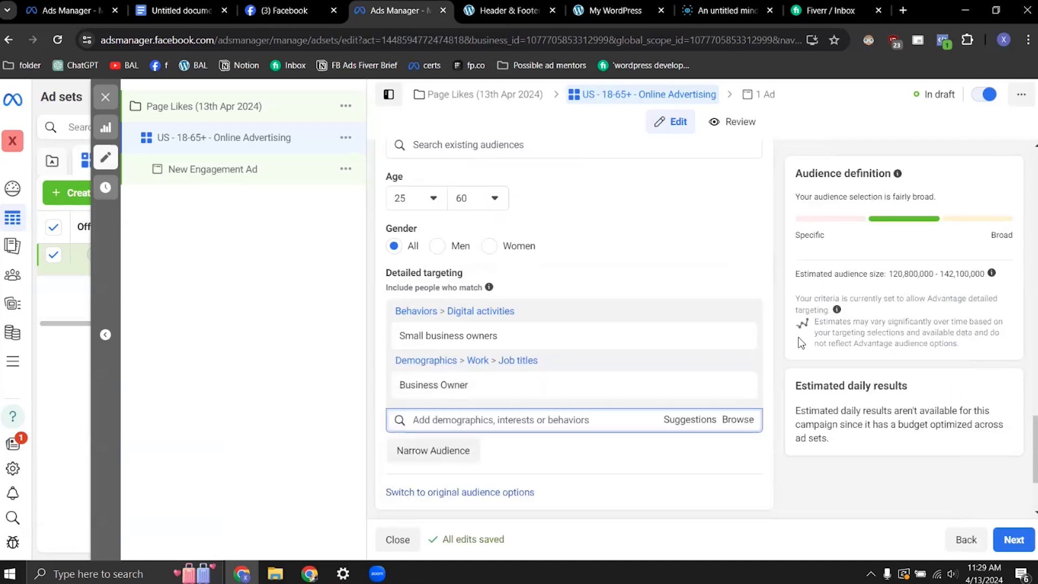
# Try narrowing the audience to people who must also match Online advertising (marketing), and remove that condition.
pyautogui.scroll(-2, 798, 346)
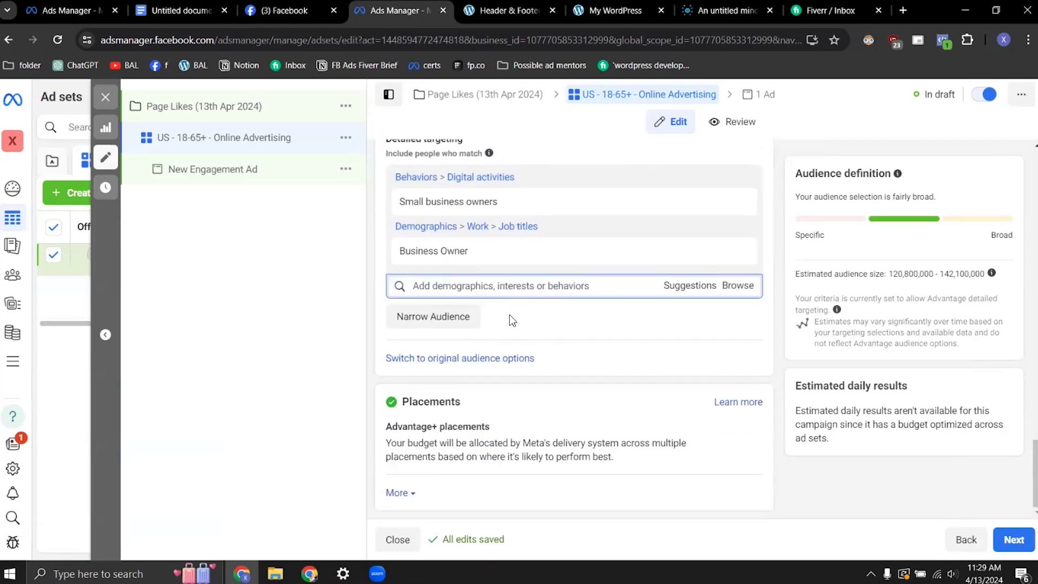
pyautogui.click(469, 319)
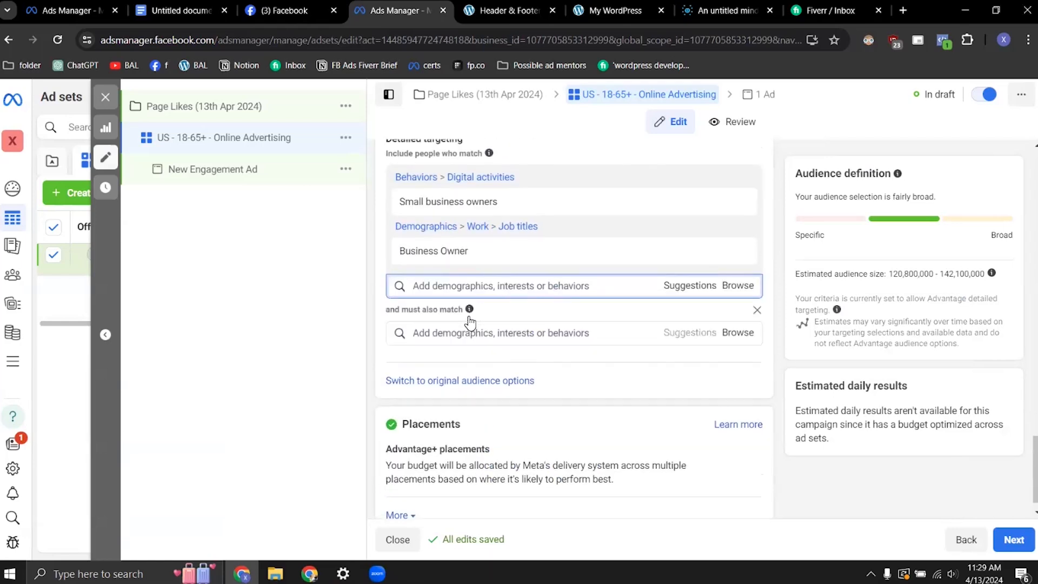
pyautogui.click(511, 336)
pyautogui.write('online adv')
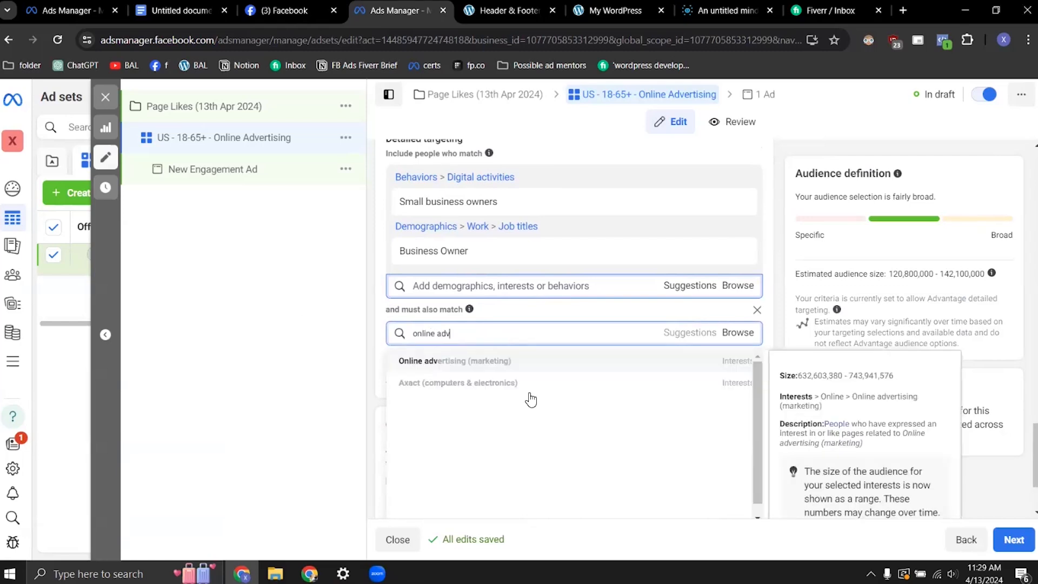
pyautogui.click(521, 366)
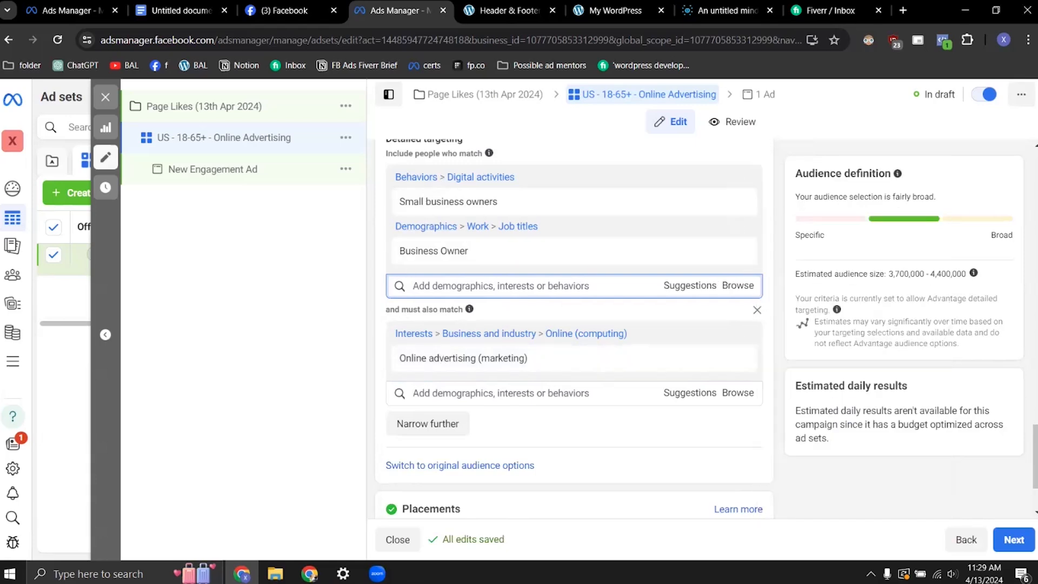
pyautogui.click(757, 310)
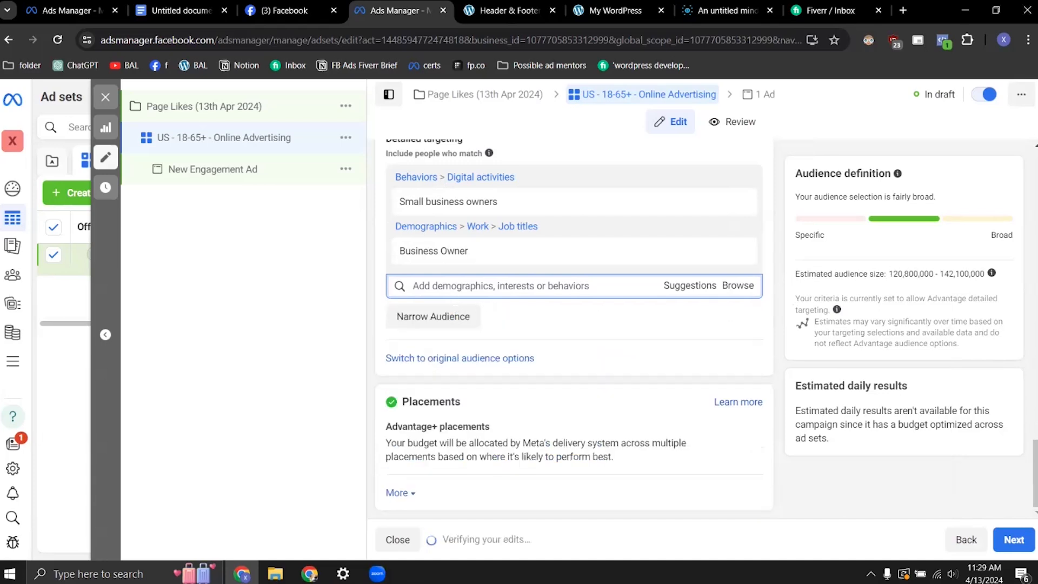
# Narrow the detailed targeting to people who must also match the Online advertising (marketing) interest.
pyautogui.moveTo(888, 274); pyautogui.dragTo(903, 274)
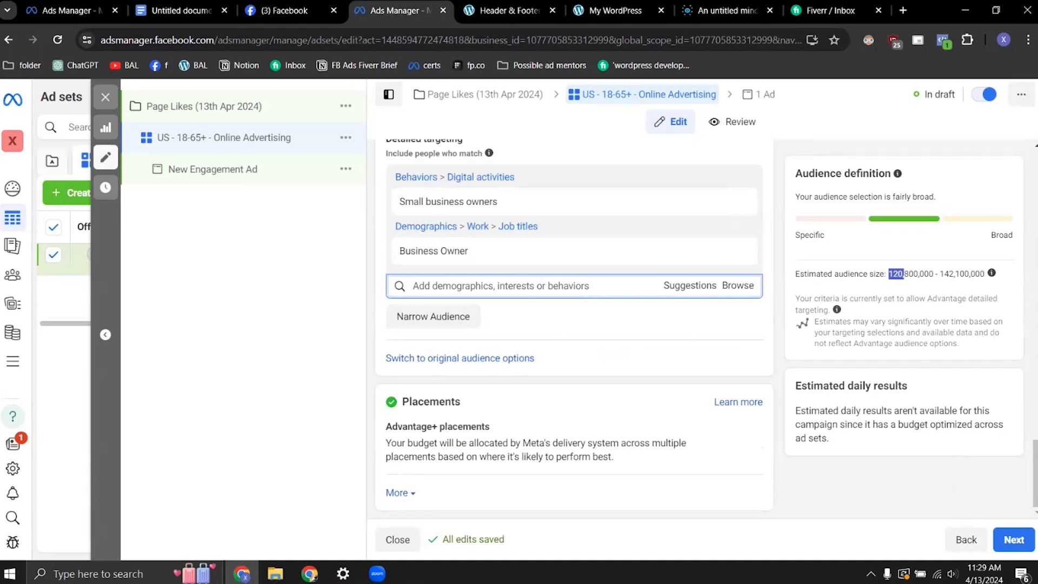
pyautogui.click(427, 319)
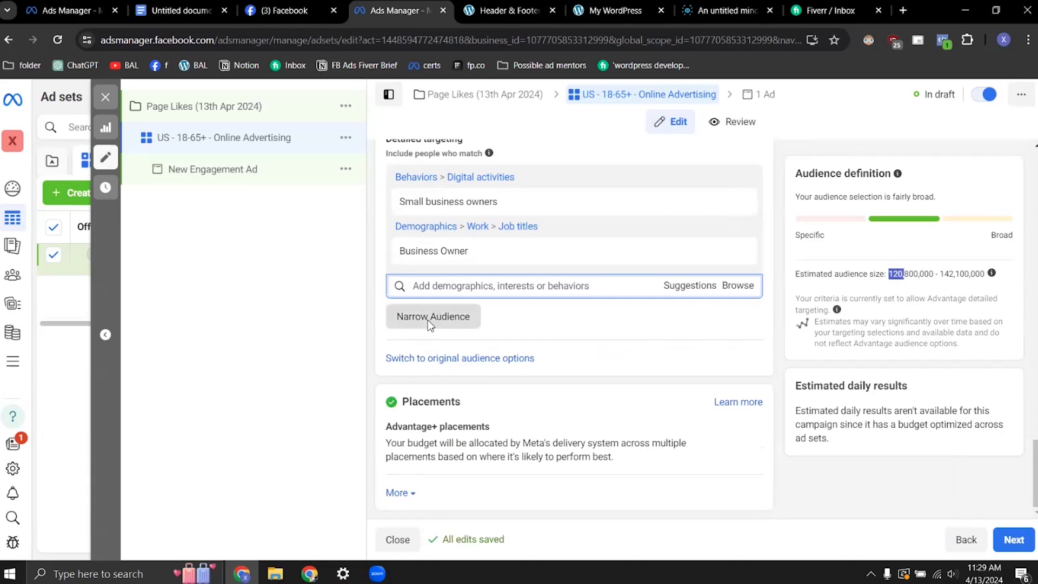
pyautogui.click(510, 333)
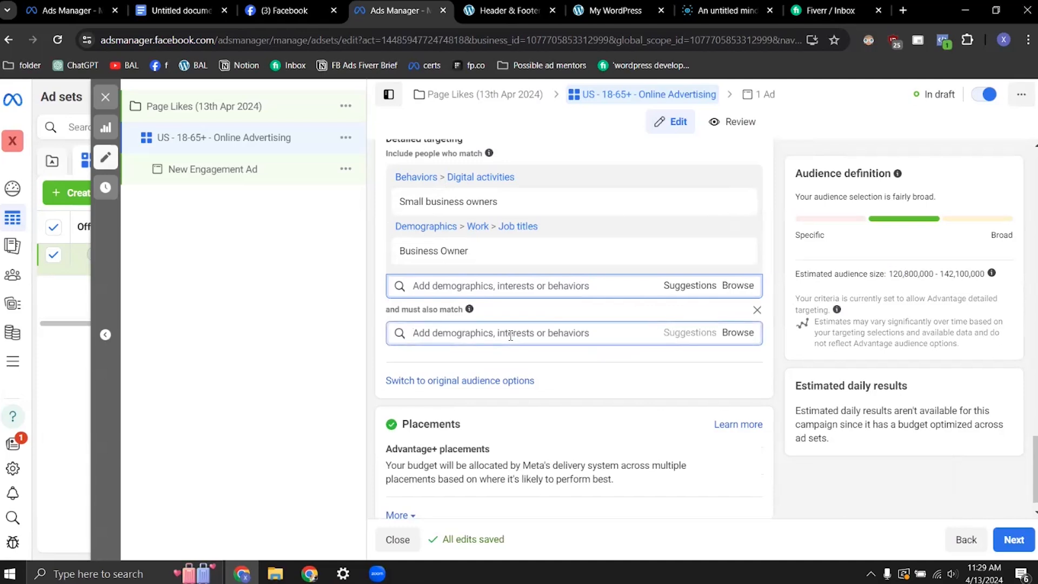
pyautogui.write('online advert')
pyautogui.click(459, 359)
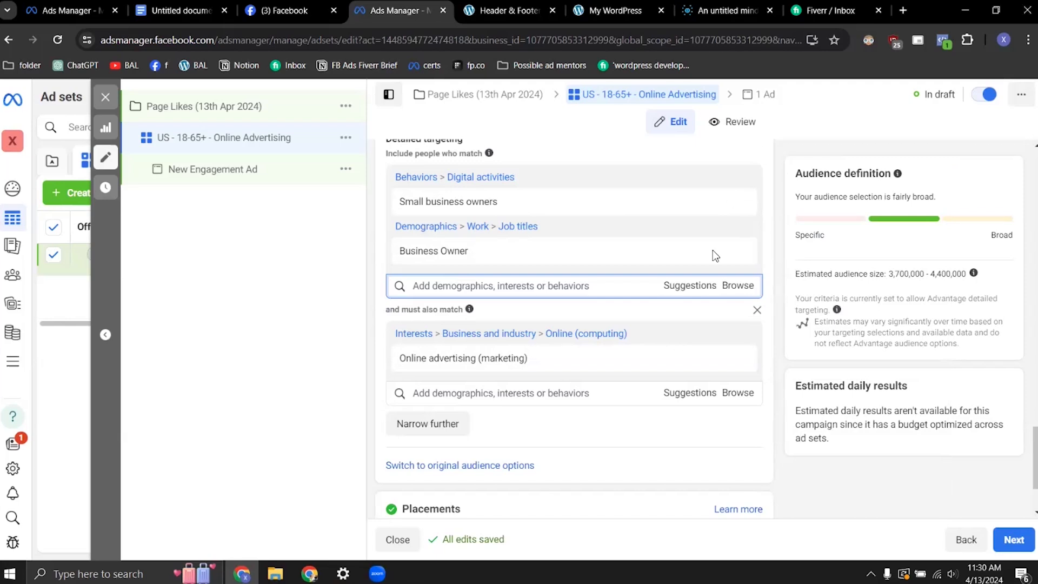
# Browse the detailed targeting categories, examining the Demographics life events, including Anniversary, and the Interests list.
pyautogui.click(735, 287)
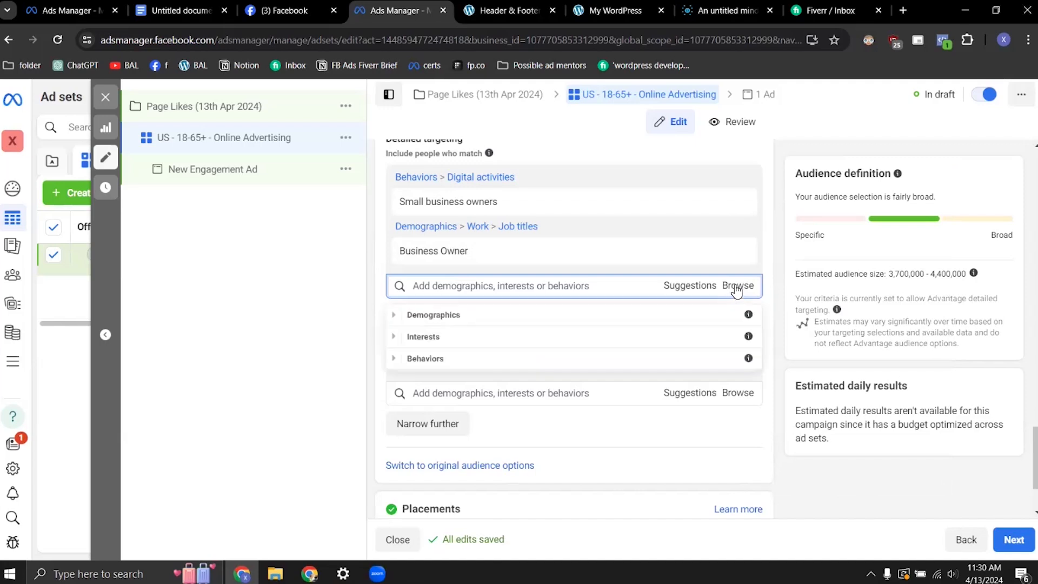
pyautogui.click(396, 316)
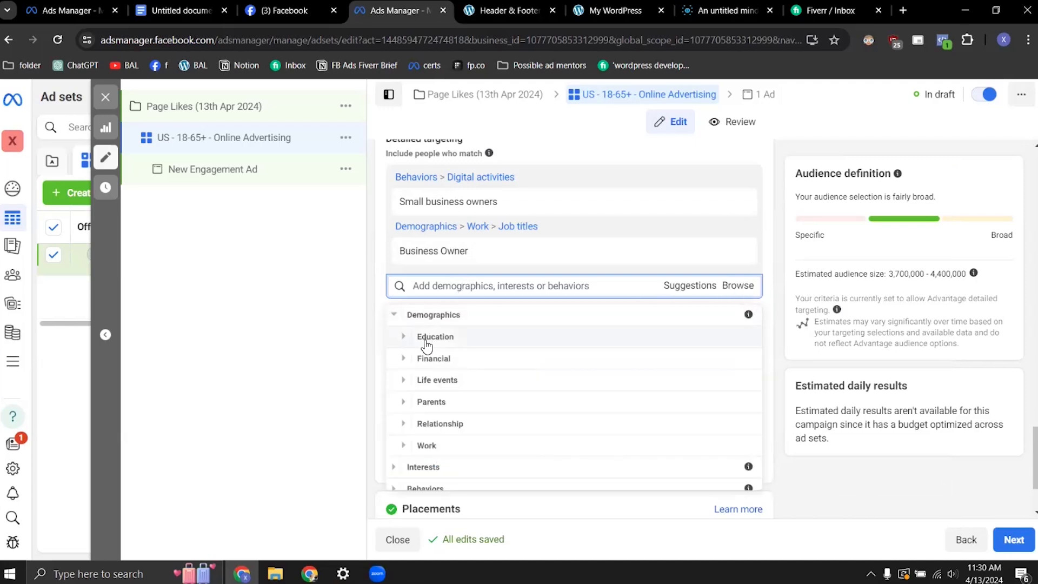
pyautogui.click(405, 382)
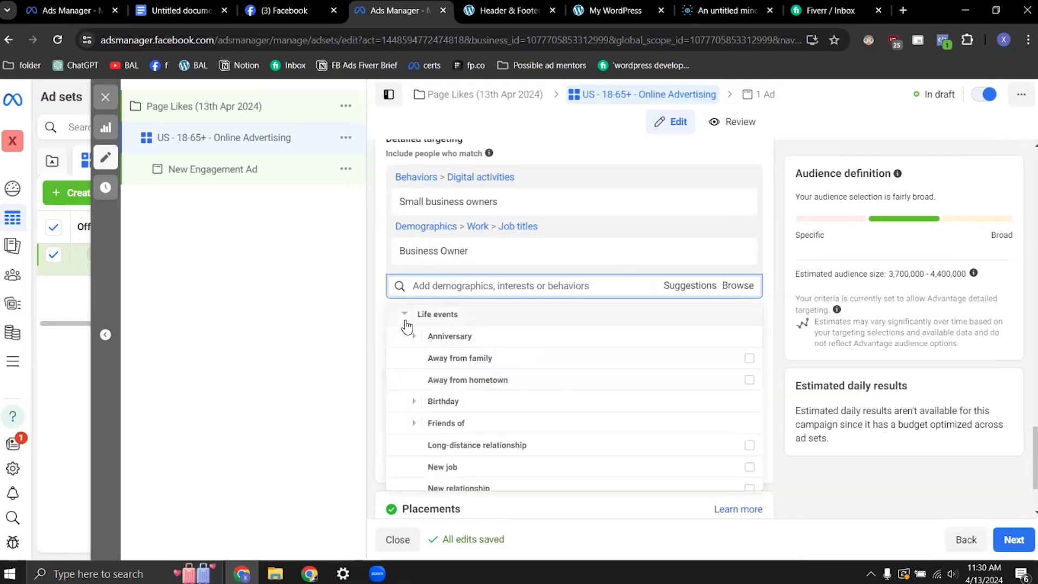
pyautogui.click(417, 336)
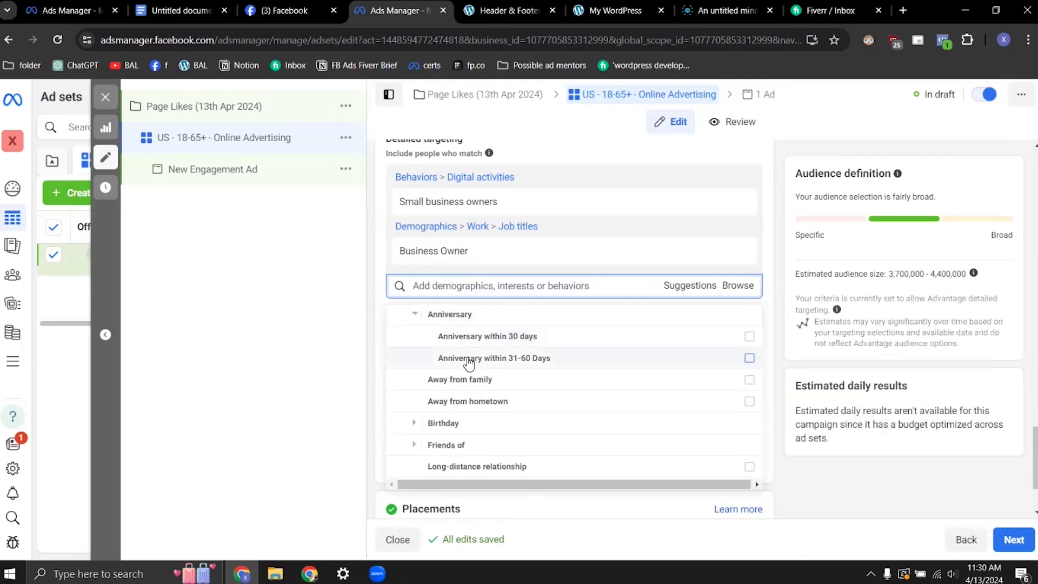
pyautogui.scroll(-3, 456, 408)
pyautogui.scroll(-2, 457, 409)
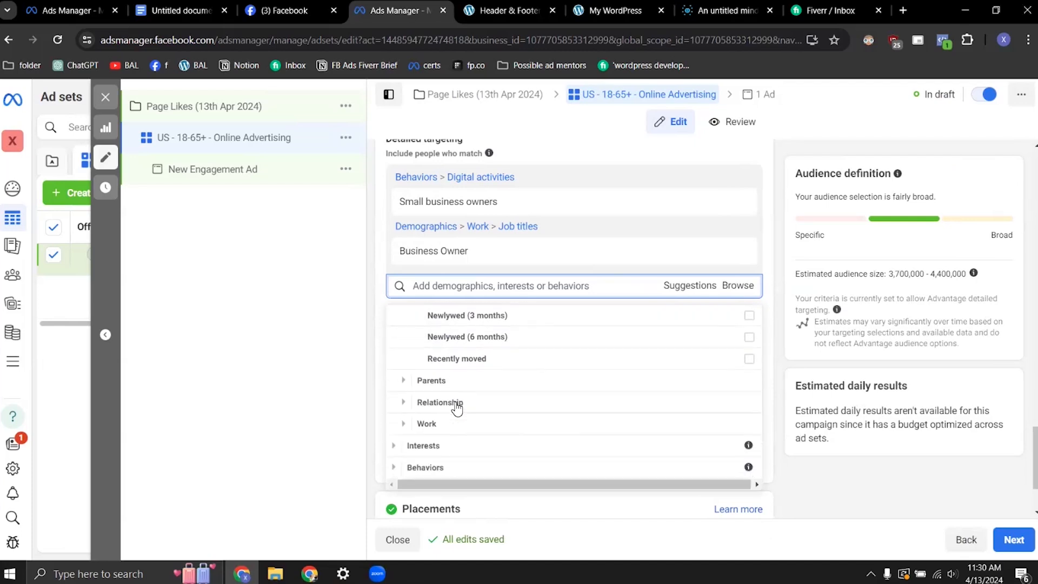
pyautogui.click(398, 458)
pyautogui.scroll(-1, 508, 414)
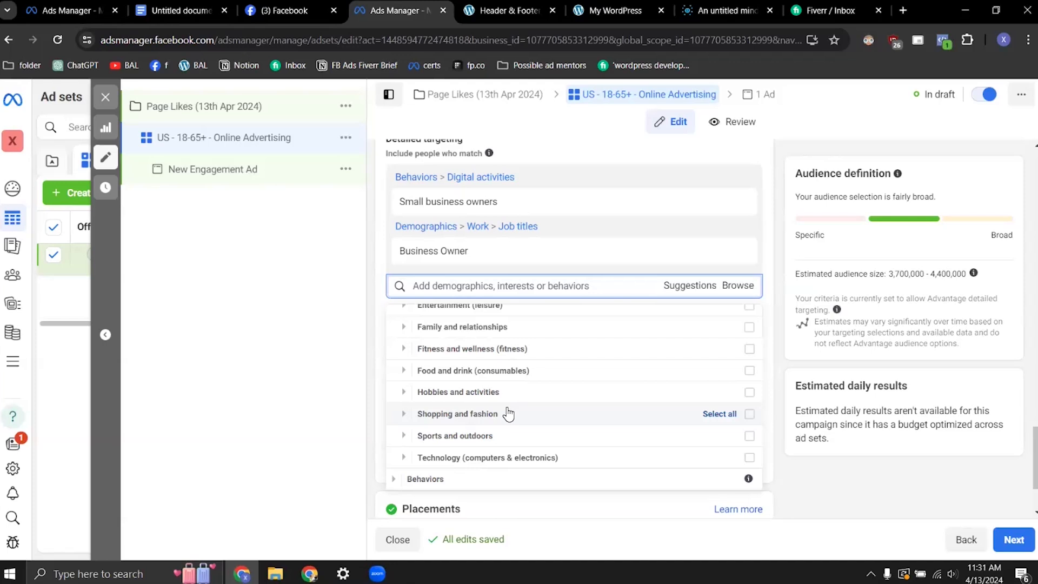
pyautogui.click(772, 193)
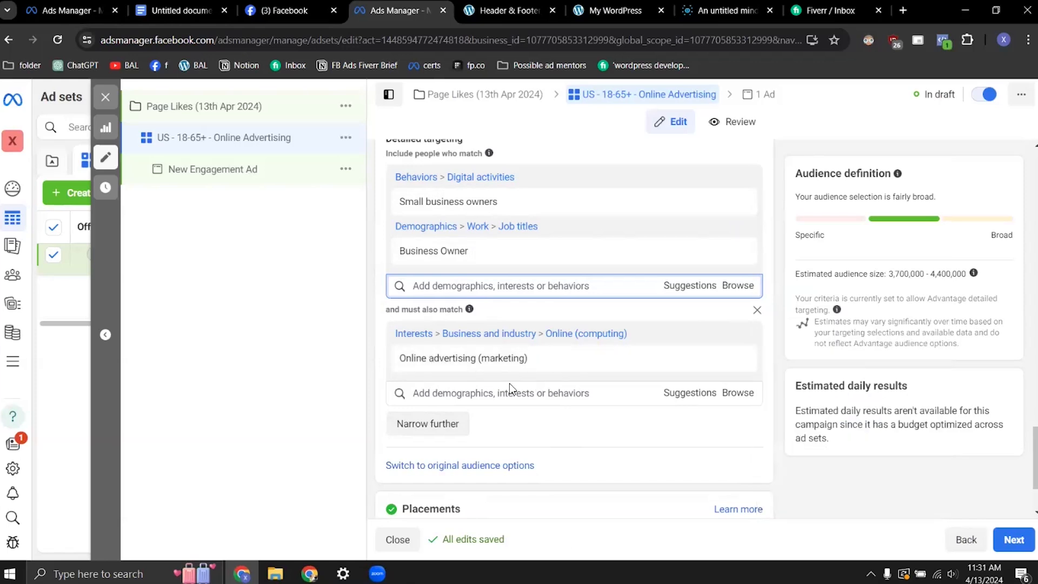
# Switch the ad set's placements from Advantage+ to Manual placements.
pyautogui.scroll(-2, 507, 388)
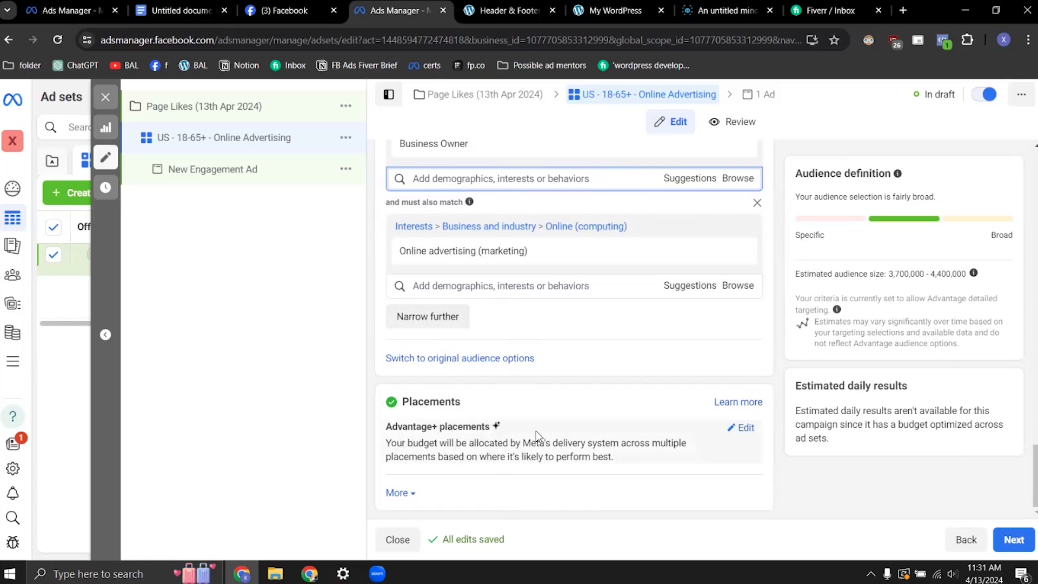
pyautogui.click(745, 427)
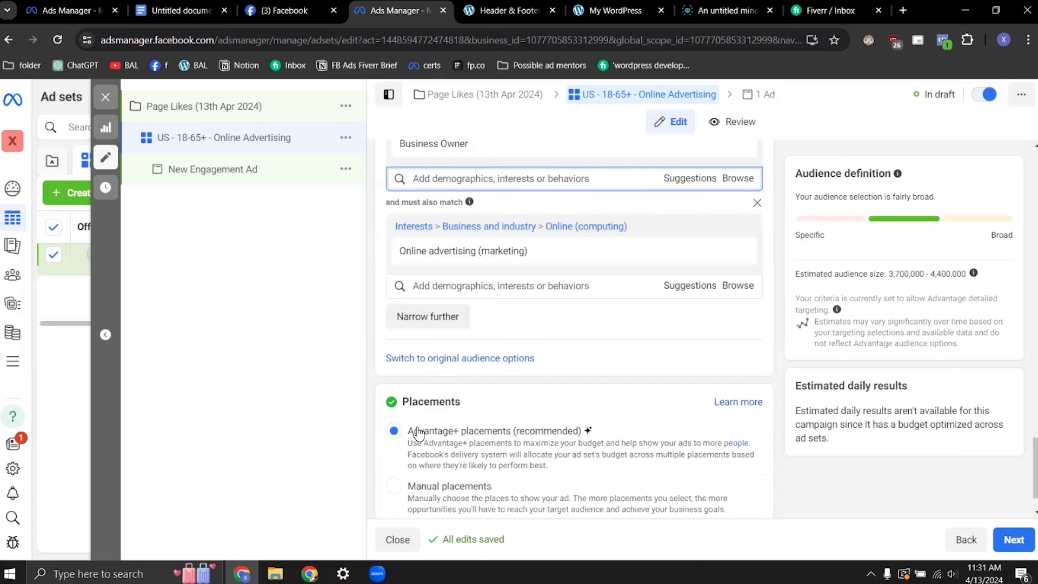
pyautogui.click(440, 492)
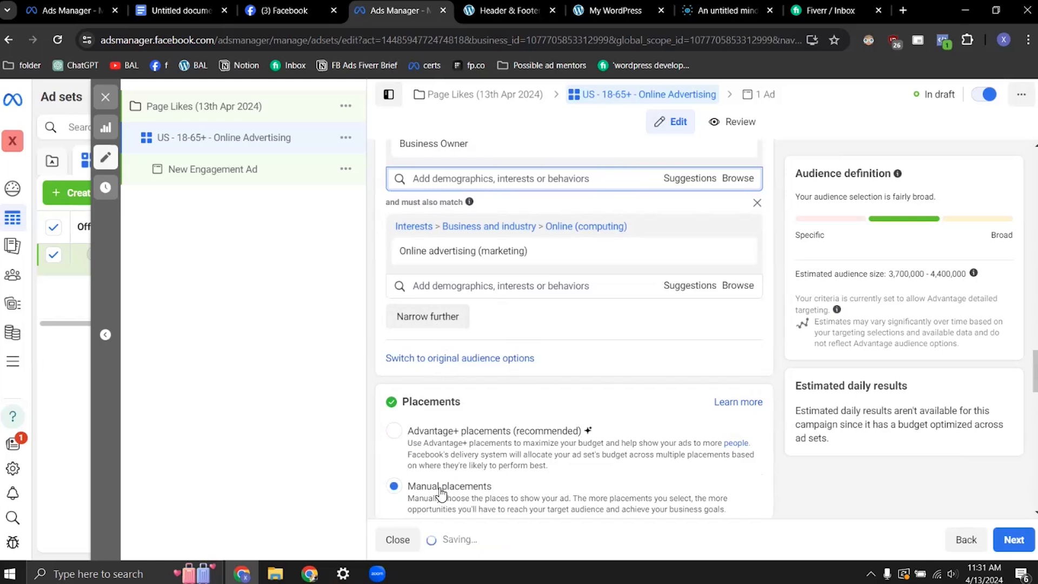
# Limit the placement devices to Mobile by excluding Desktop.
pyautogui.scroll(-2, 454, 475)
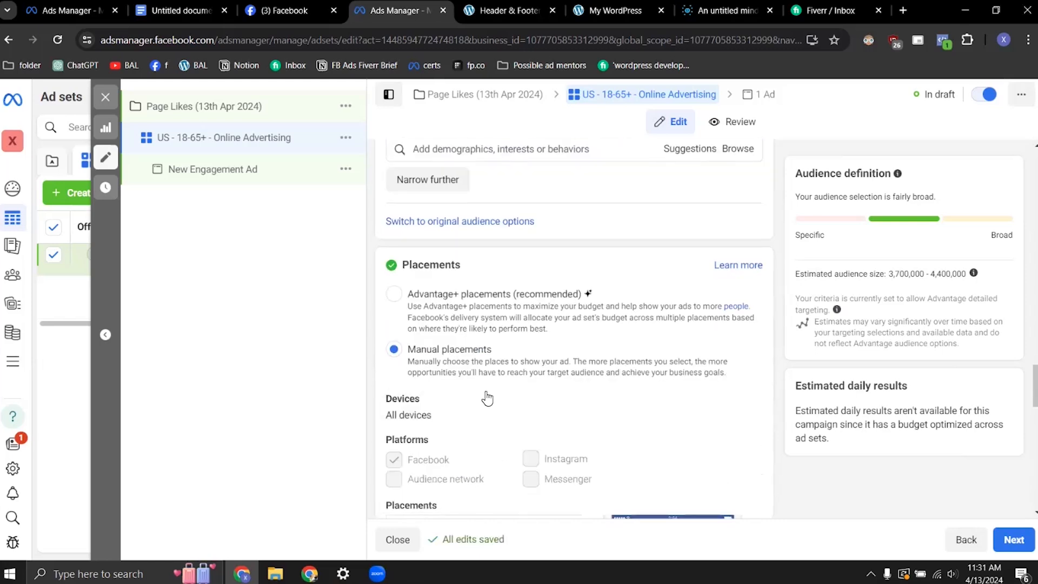
pyautogui.scroll(-3, 486, 398)
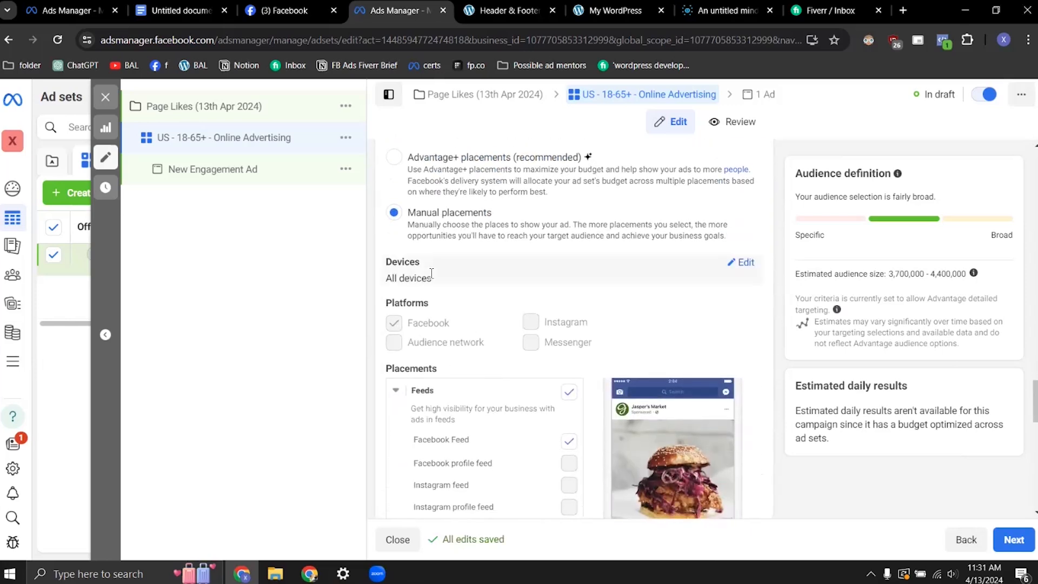
pyautogui.click(746, 263)
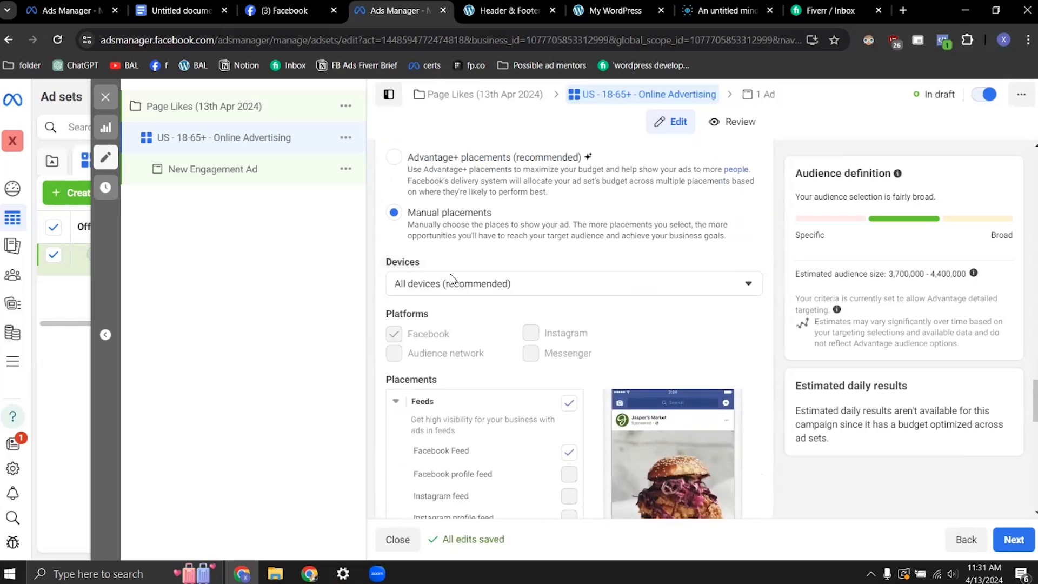
pyautogui.click(452, 276)
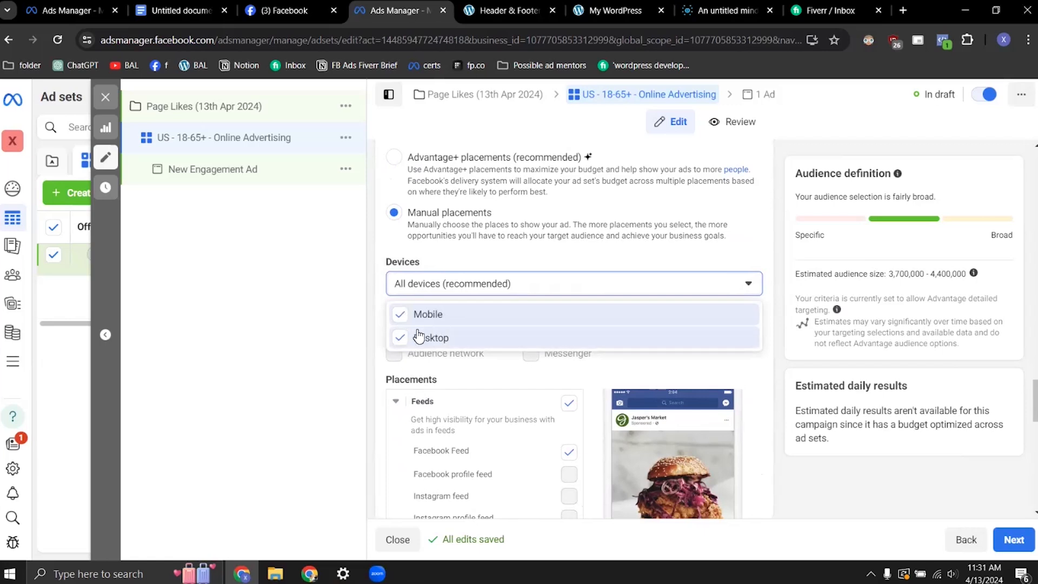
pyautogui.click(401, 338)
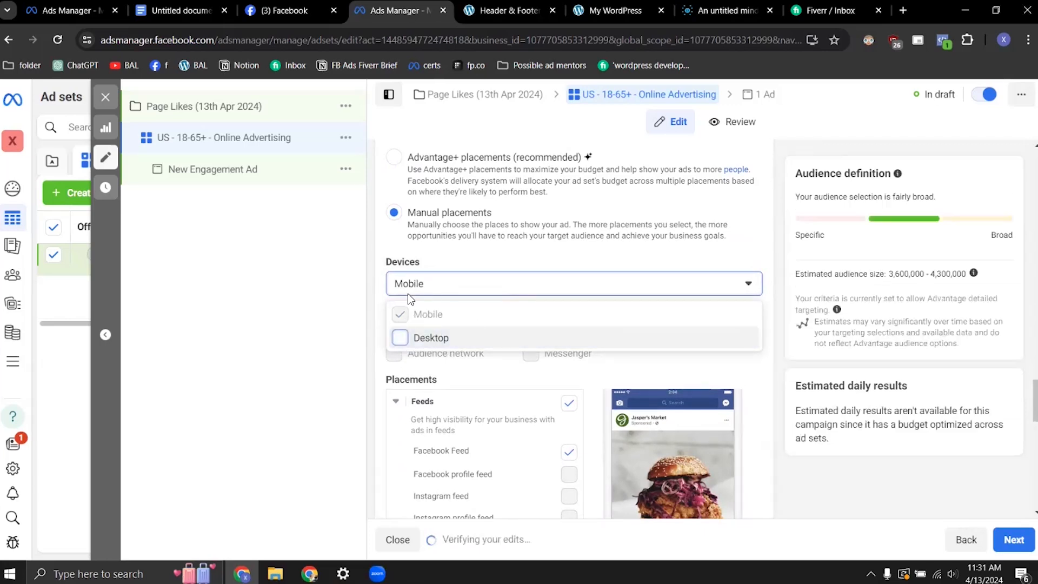
pyautogui.click(777, 260)
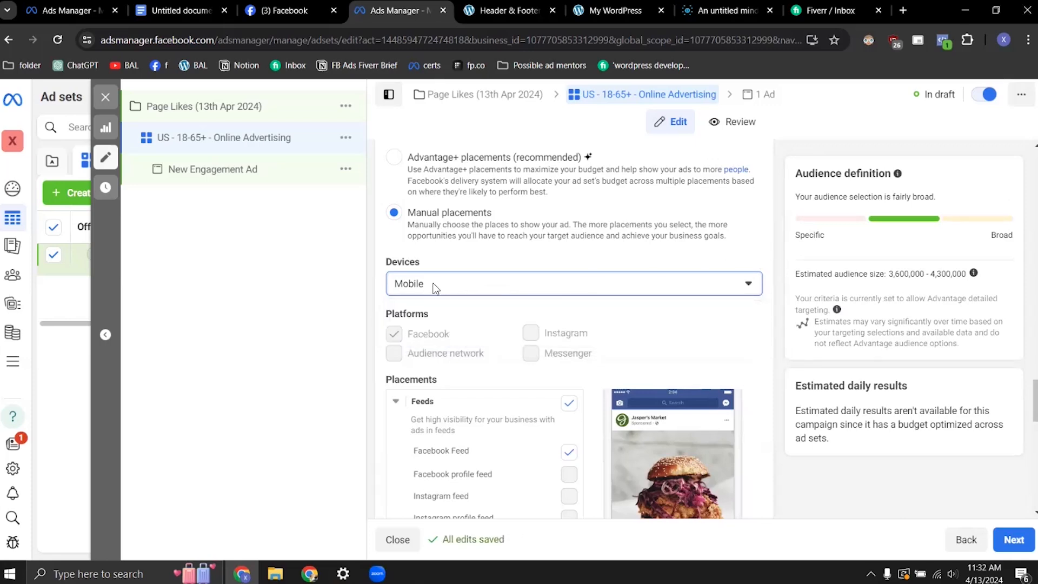
# Review the manual placements list and exclude the Search results placements.
pyautogui.scroll(-5, 437, 293)
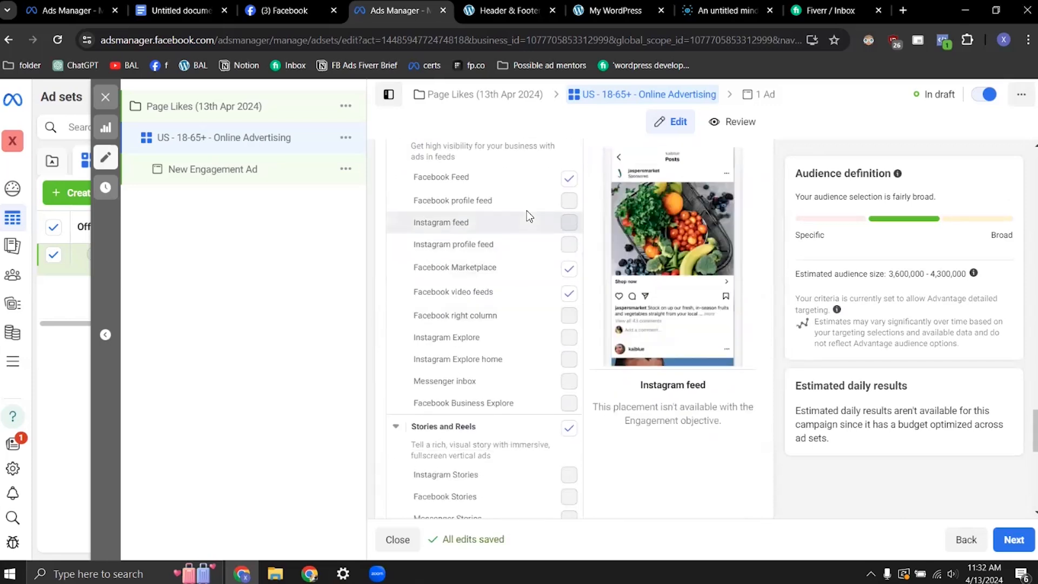
pyautogui.scroll(2, 527, 210)
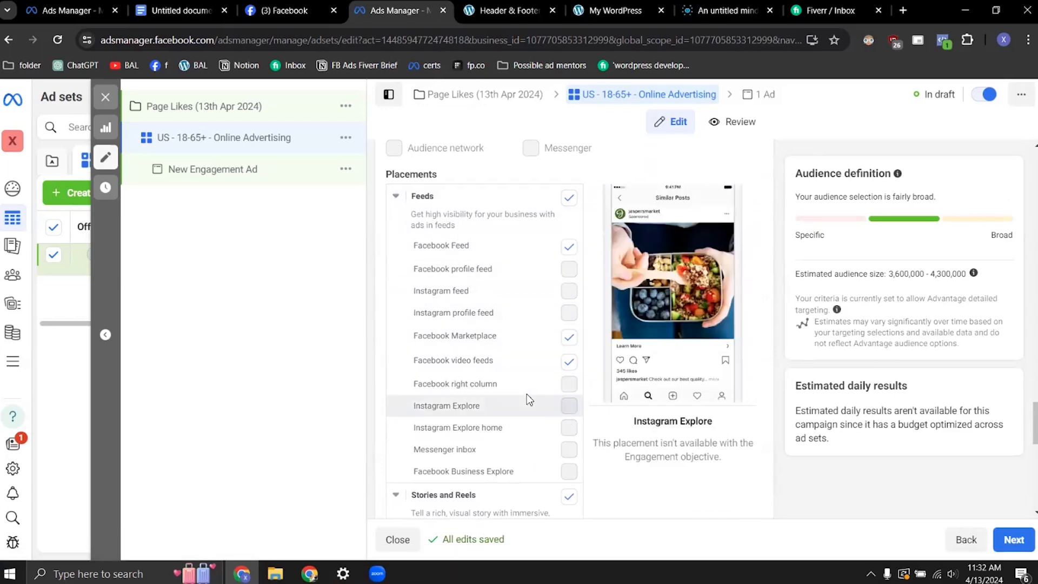
pyautogui.scroll(-6, 529, 400)
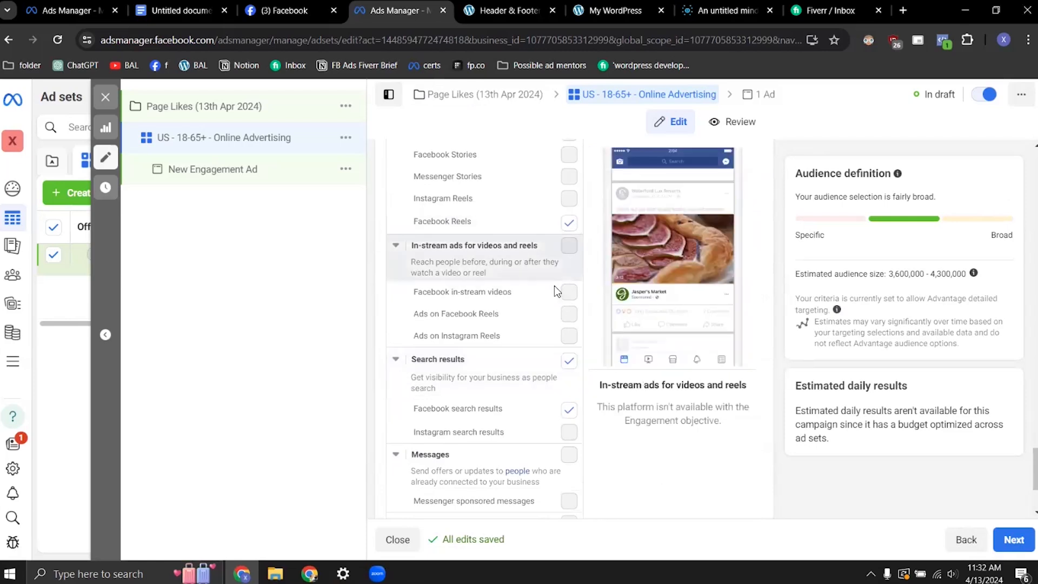
pyautogui.click(567, 364)
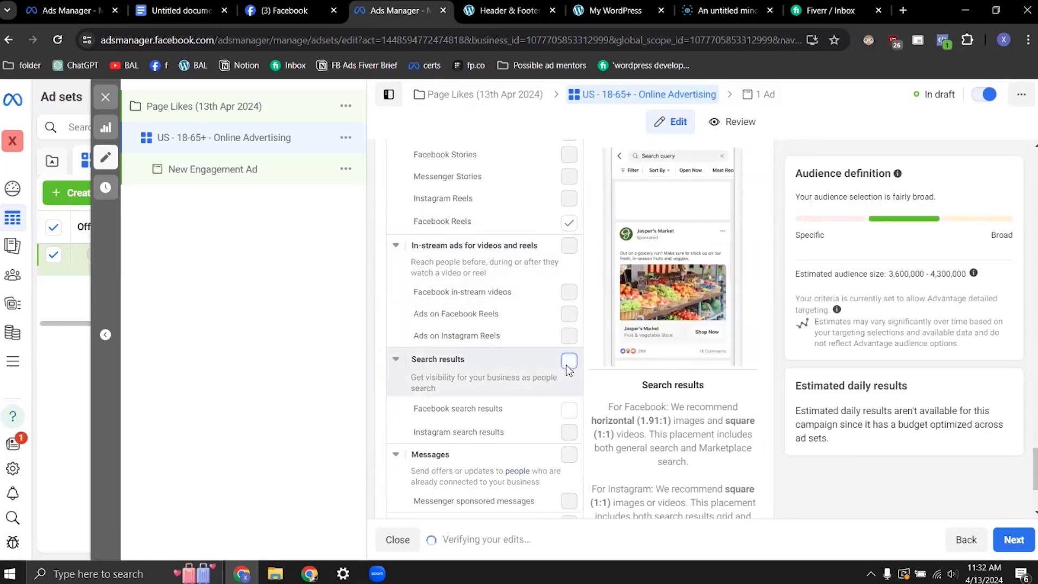
# Reveal the additional placement options and examine the mobile device settings and the Inventory filter under Brand safety and suitability.
pyautogui.scroll(3, 562, 368)
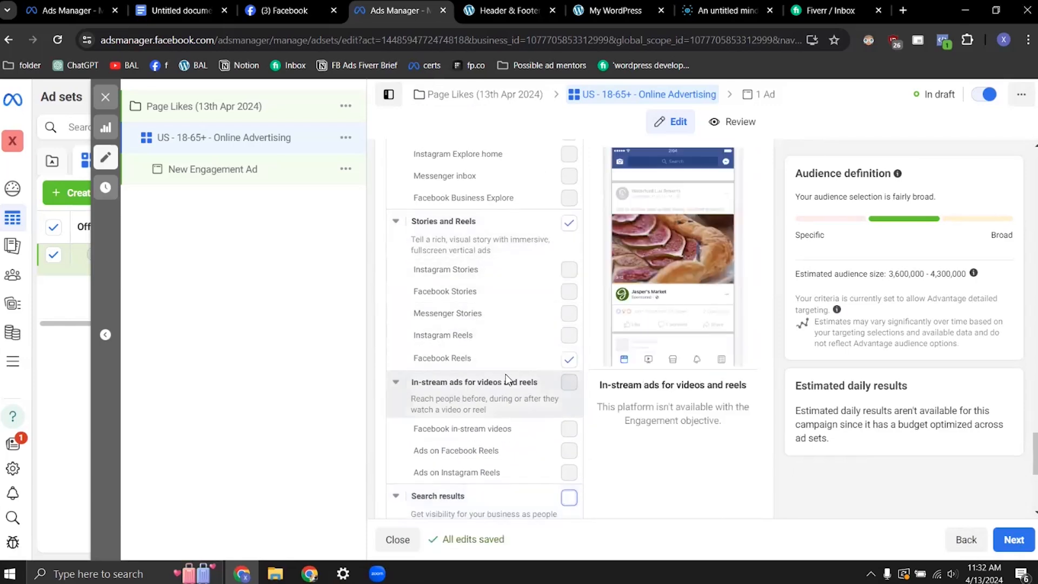
pyautogui.scroll(-3, 508, 379)
pyautogui.scroll(-3, 509, 381)
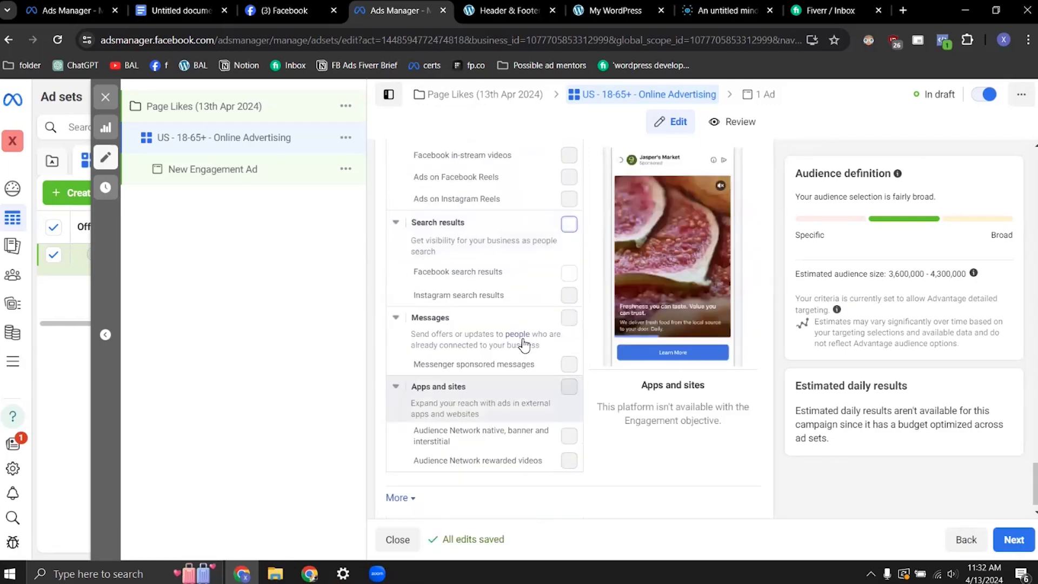
pyautogui.click(400, 496)
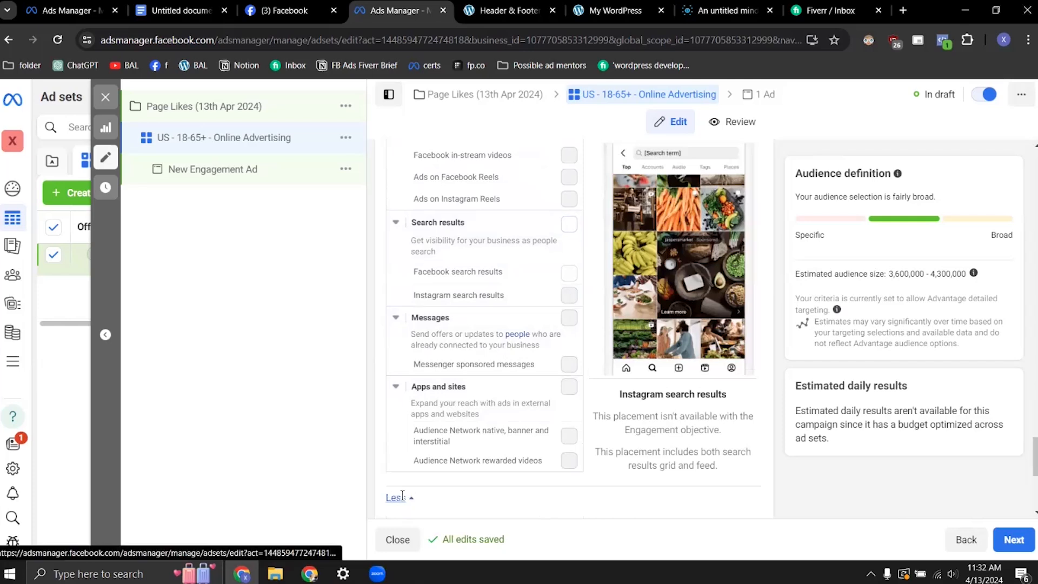
pyautogui.scroll(-5, 475, 459)
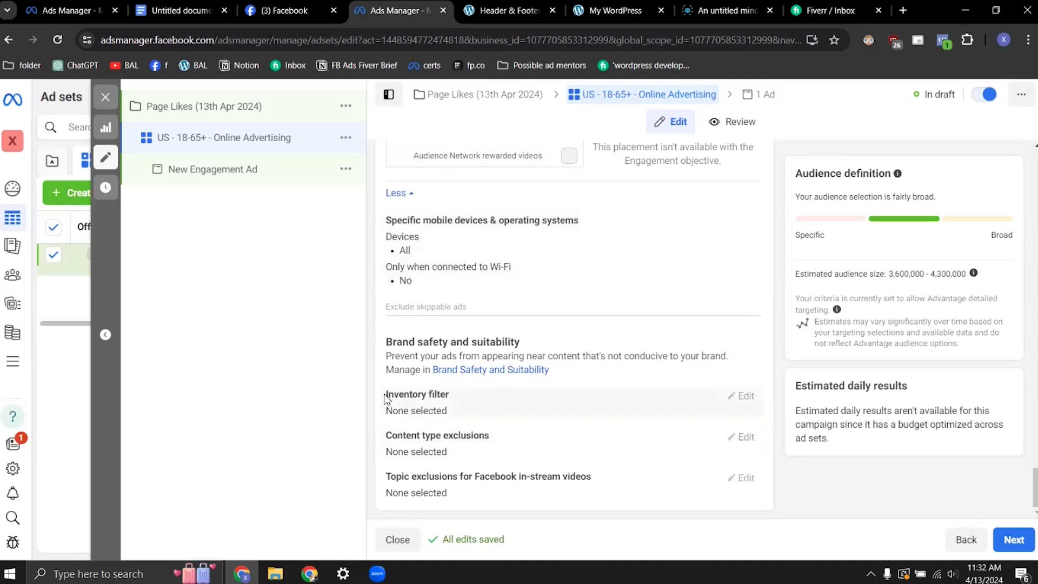
pyautogui.moveTo(382, 394); pyautogui.dragTo(418, 397)
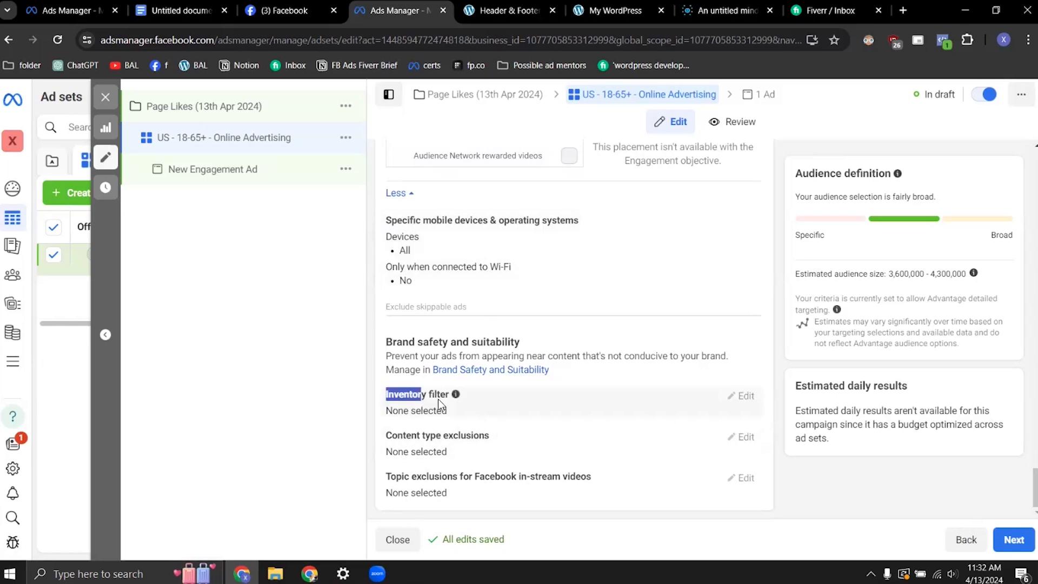